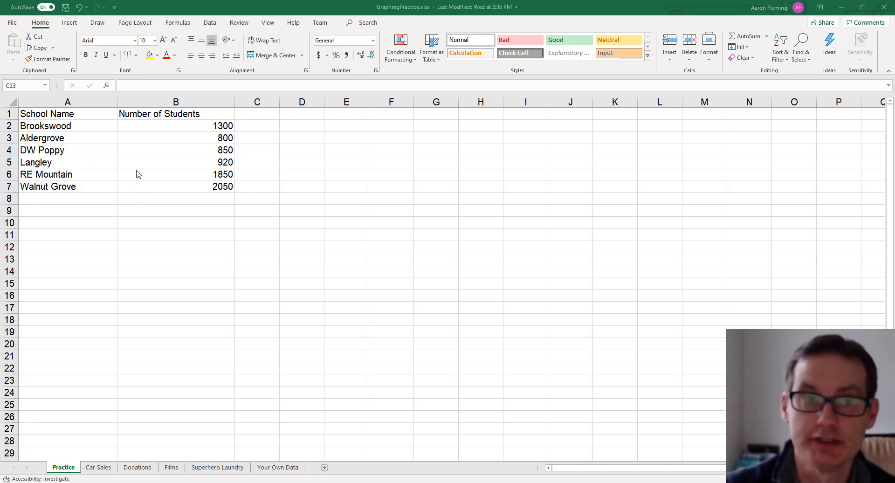
- Select the school data in A1:B7 and browse the column, hierarchy and line chart galleries
click(84, 116)
drag(86, 116, 154, 189)
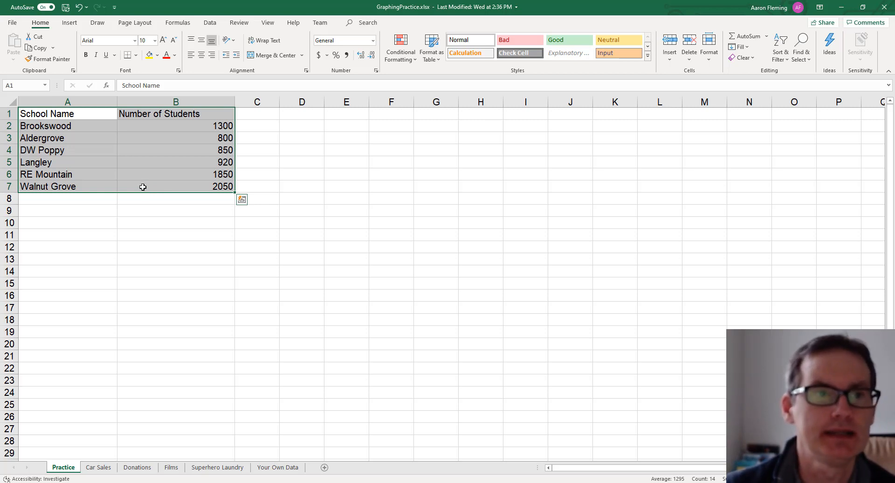
click(71, 24)
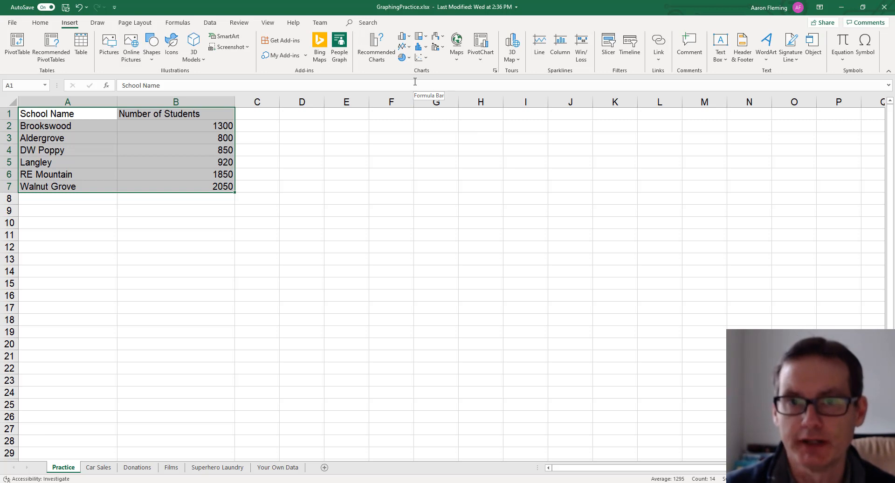
click(410, 39)
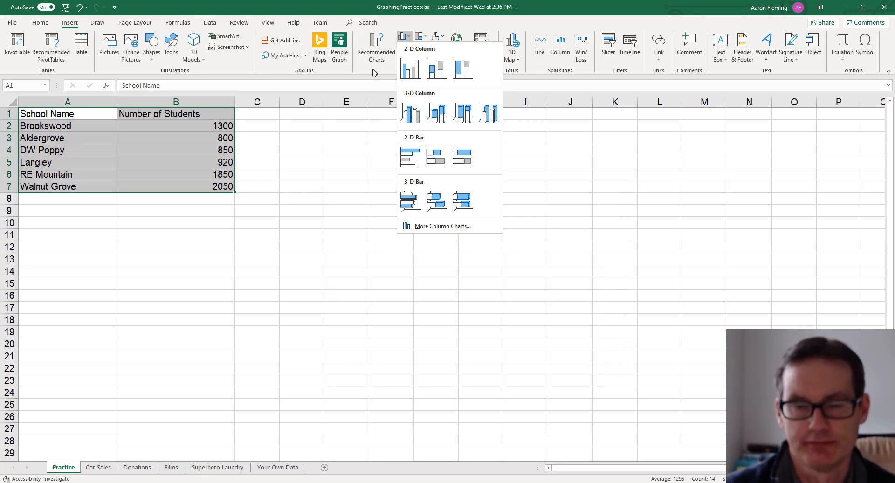
click(424, 35)
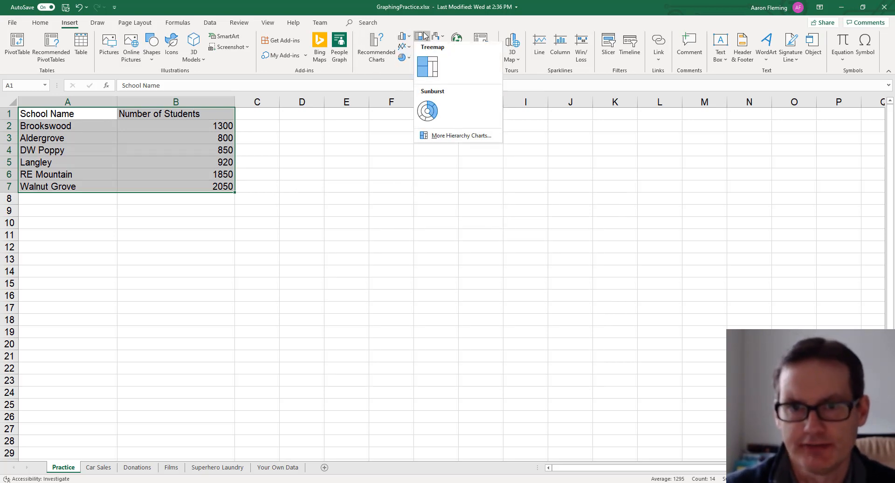
click(405, 47)
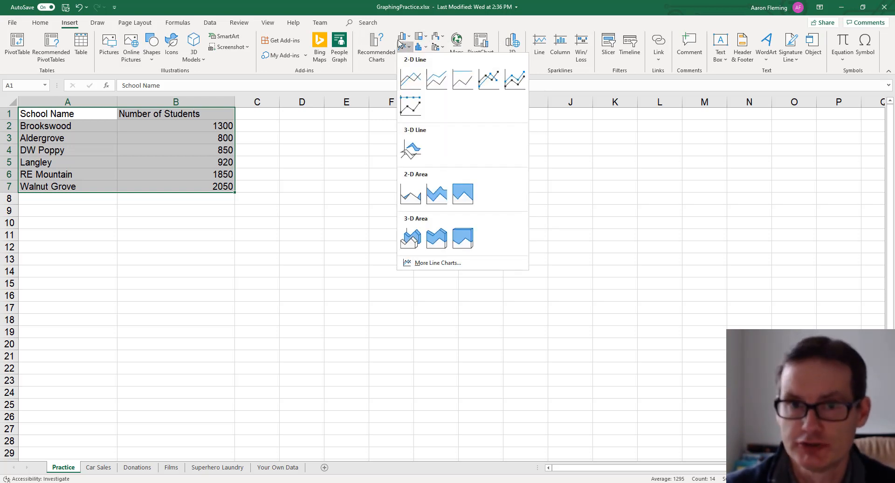
click(373, 76)
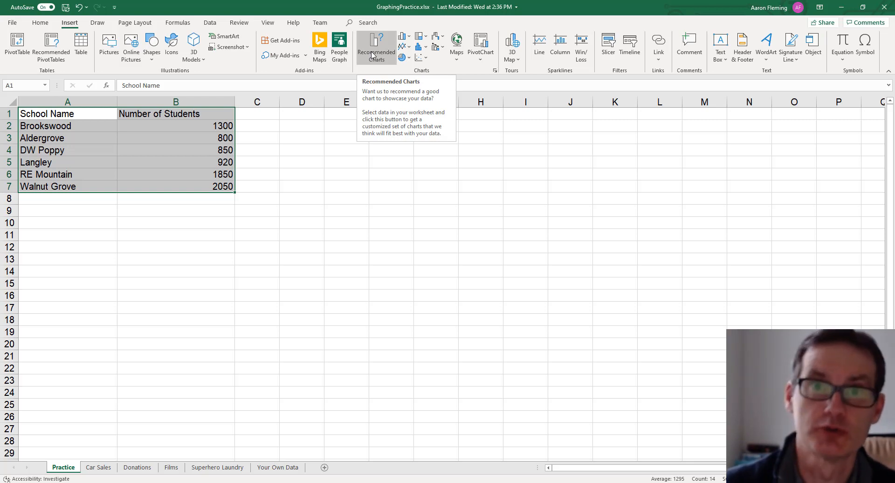
- Preview the recommended charts for the data and insert a Clustered Bar chart
click(372, 54)
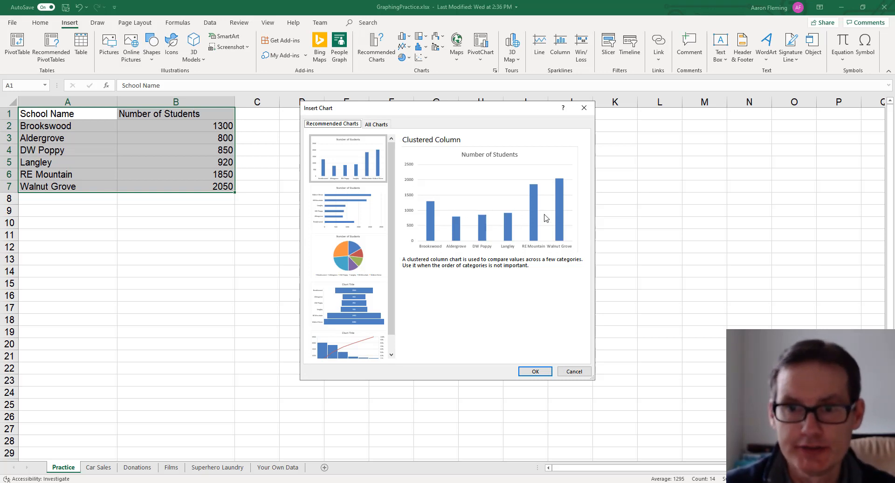
click(353, 214)
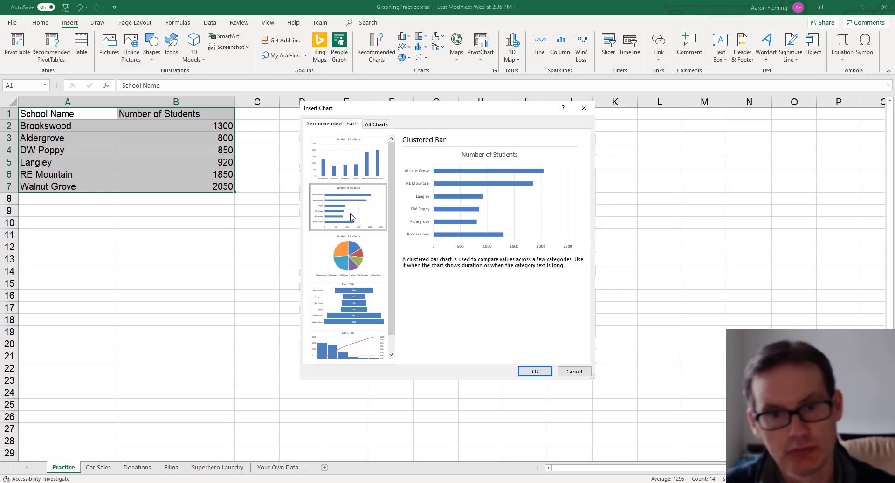
click(356, 264)
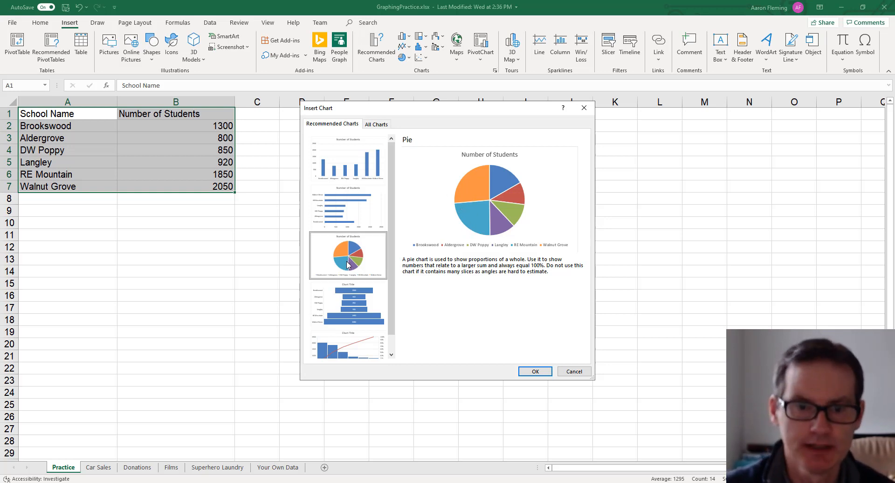
scroll(347, 270, down, 1)
click(349, 279)
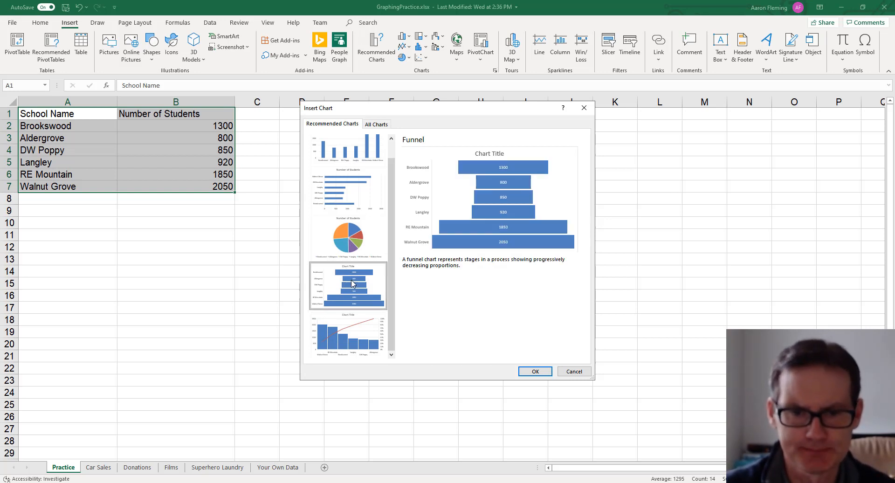
click(351, 328)
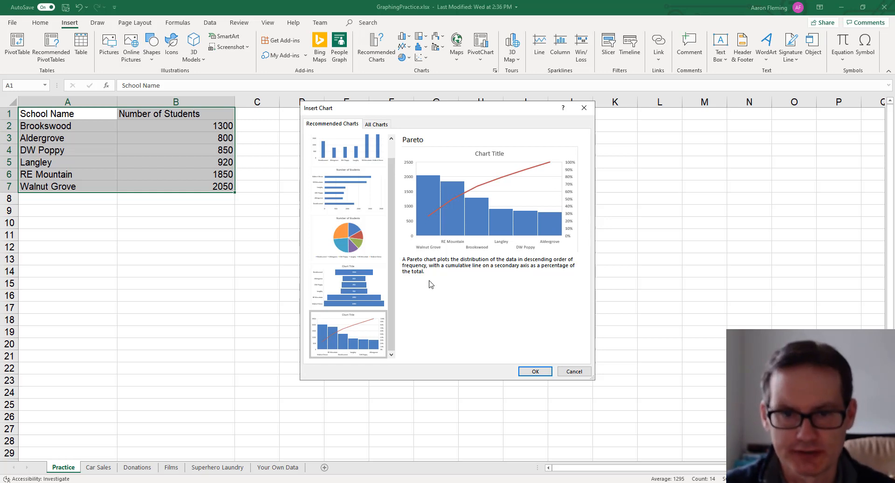
scroll(374, 282, up, 1)
click(342, 213)
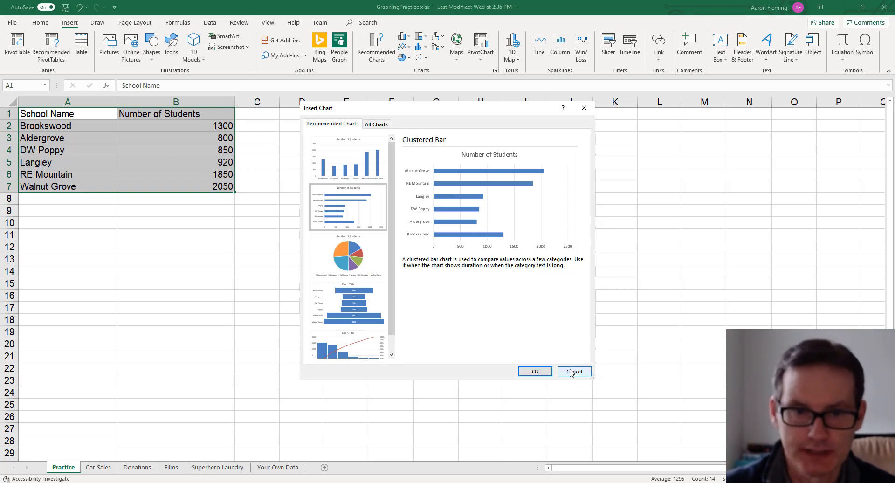
click(533, 370)
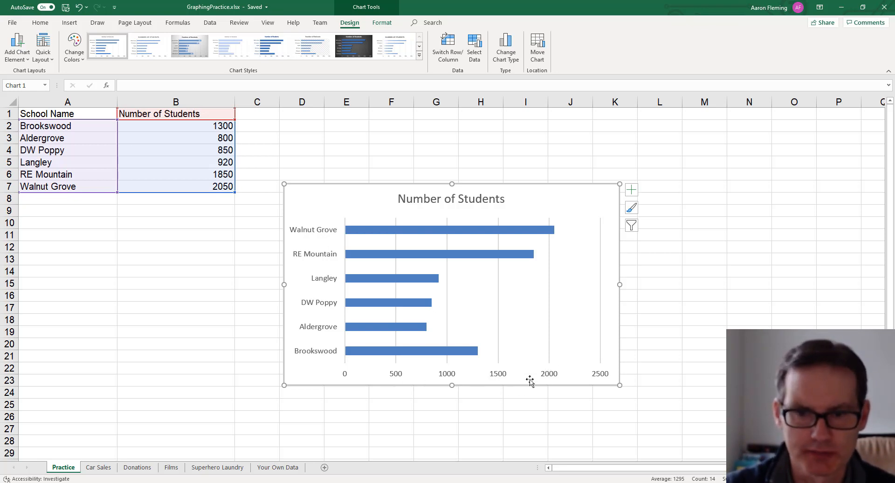
- Add only a primary horizontal axis title to the chart
click(631, 190)
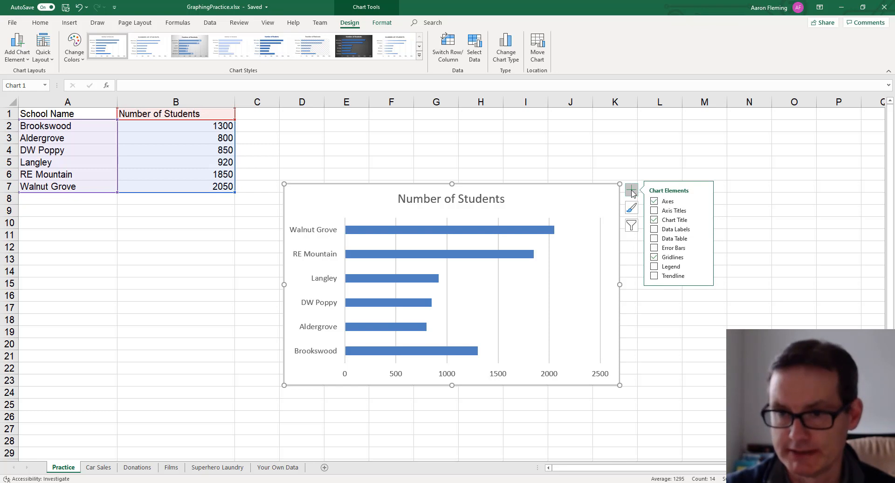
click(654, 211)
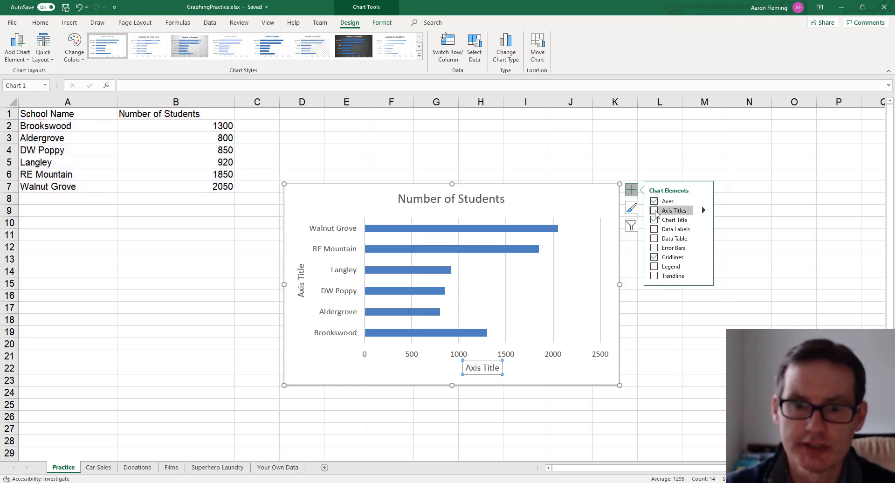
click(654, 210)
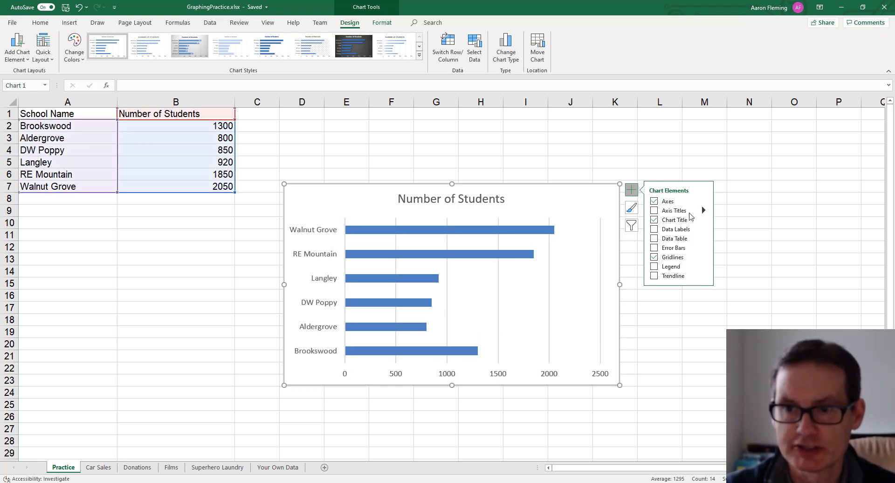
click(704, 211)
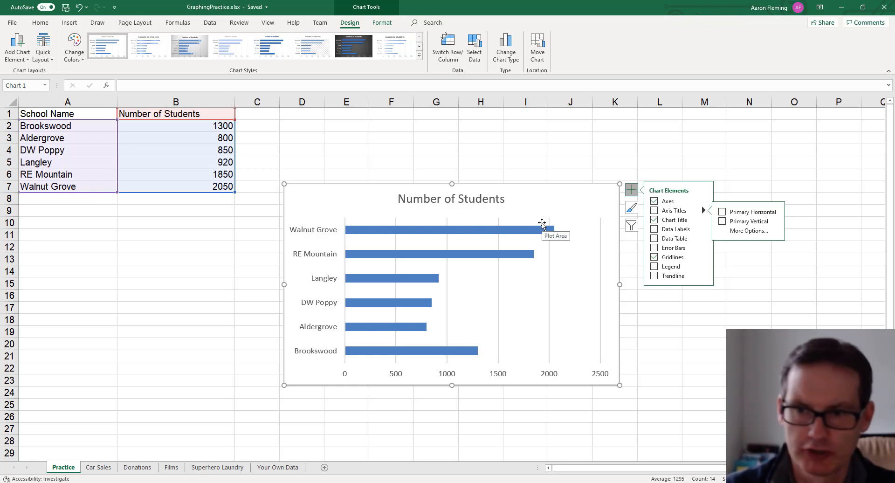
click(723, 212)
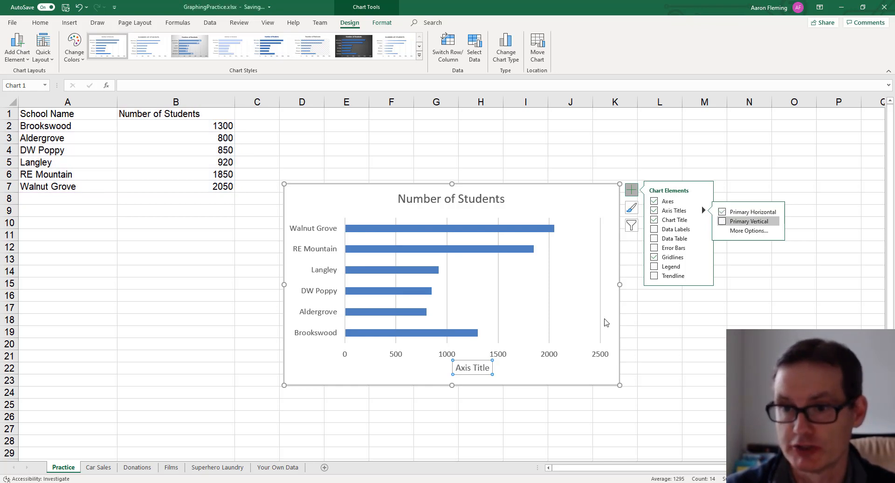
- Replace the horizontal axis title placeholder text with "Number of S"
click(477, 369)
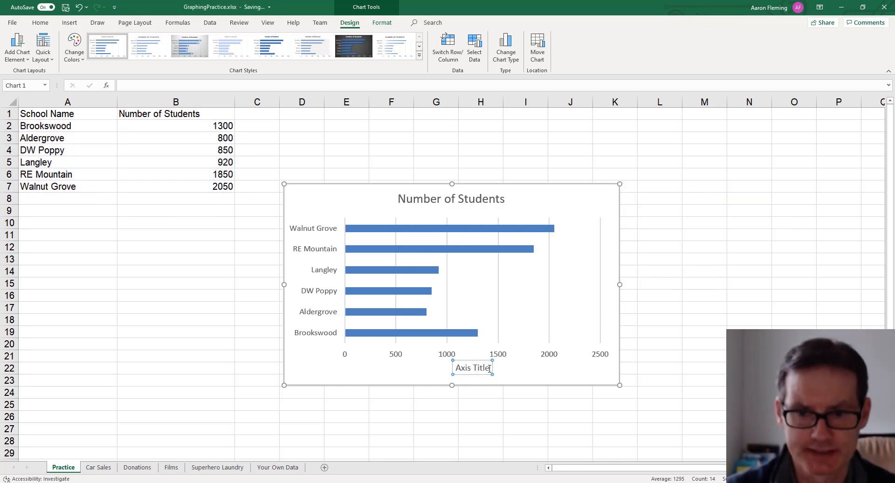
key(BackSpace)
key(BackSpace)
key(BackSpace)
key(BackSpace)
key(BackSpace)
key(BackSpace)
key(BackSpace)
key(BackSpace)
key(BackSpace)
key(BackSpace)
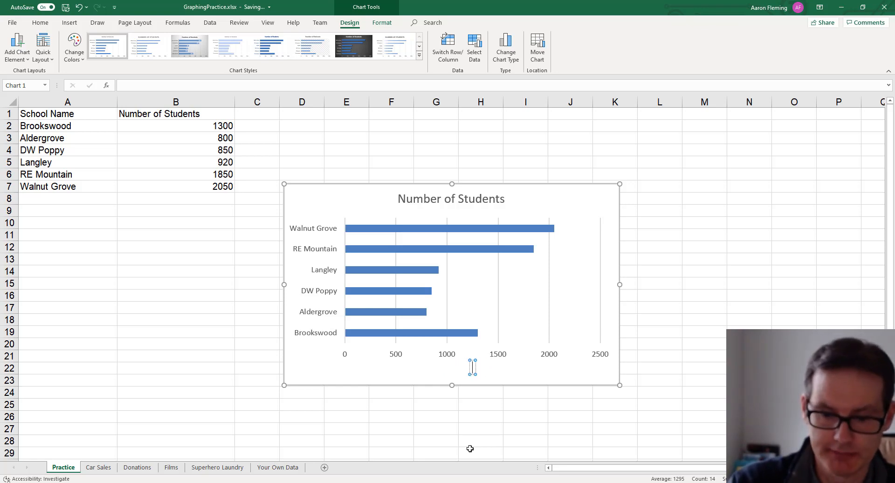
text(Number of S)
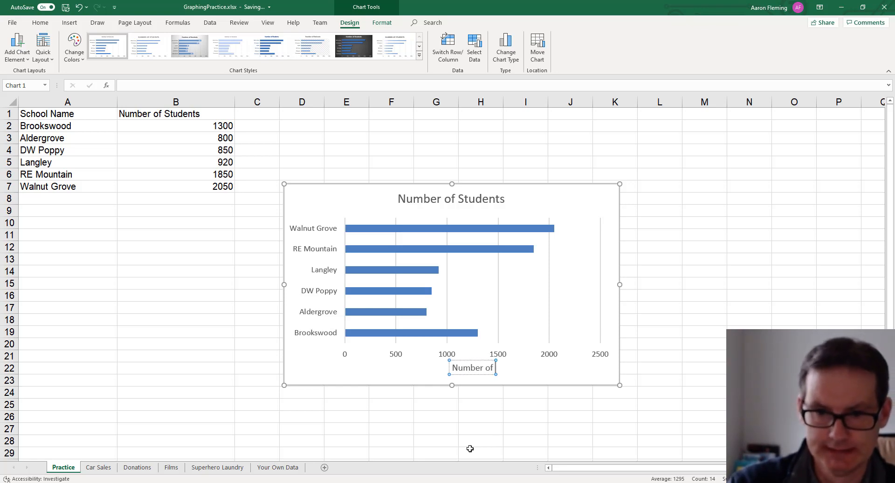
click(470, 450)
text(ud)
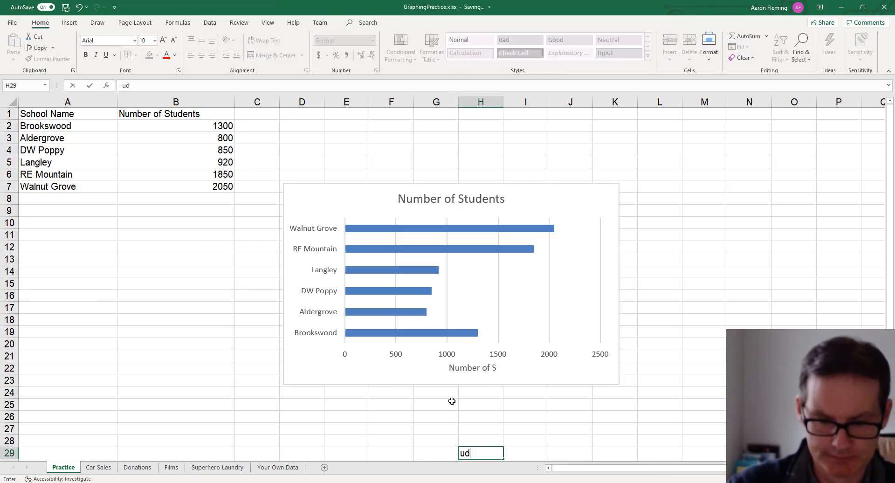
key(ctrl+z)
- Complete the horizontal axis title so it reads "Number of Students"
click(473, 369)
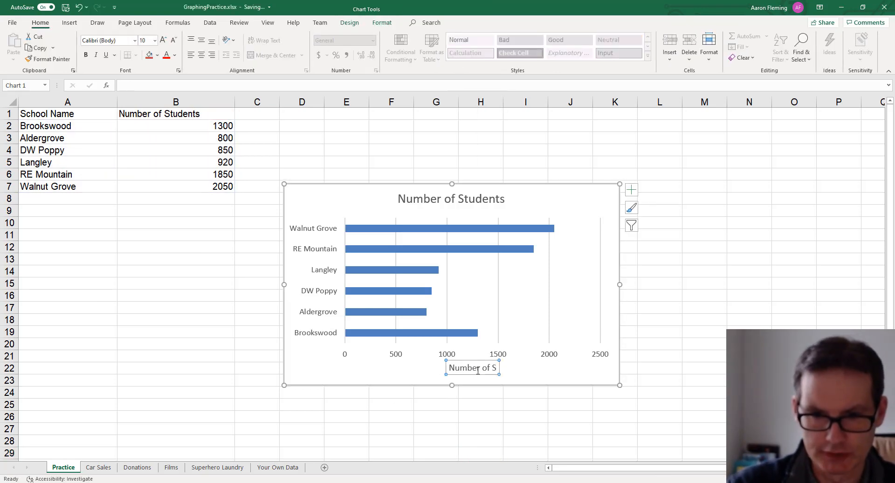
click(492, 368)
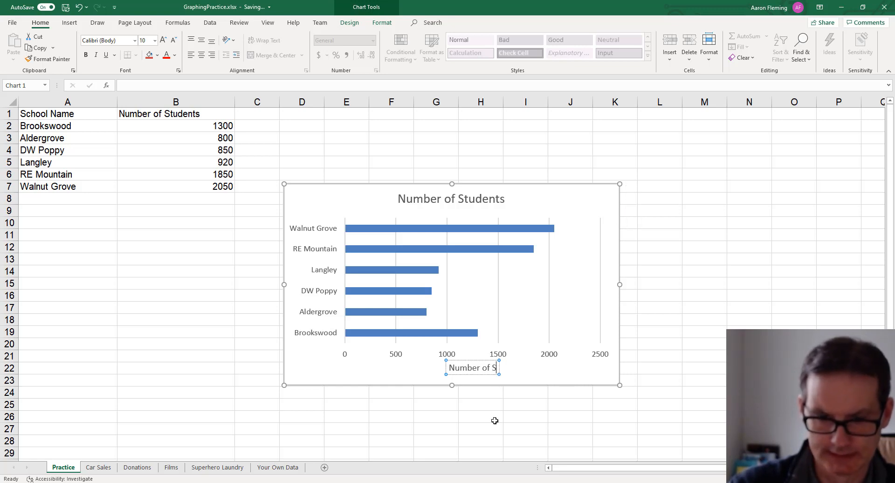
text(tudents)
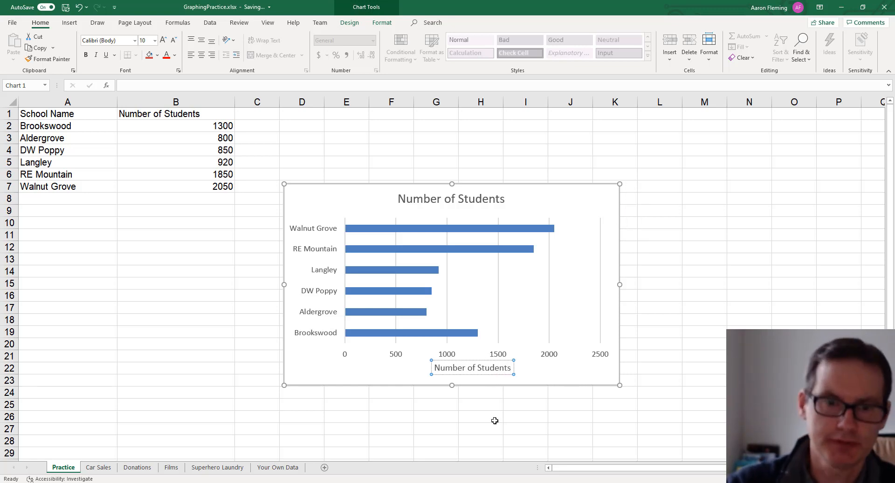
- Select the Walnut Grove bar alone and fill it with an olive green theme colour
click(575, 335)
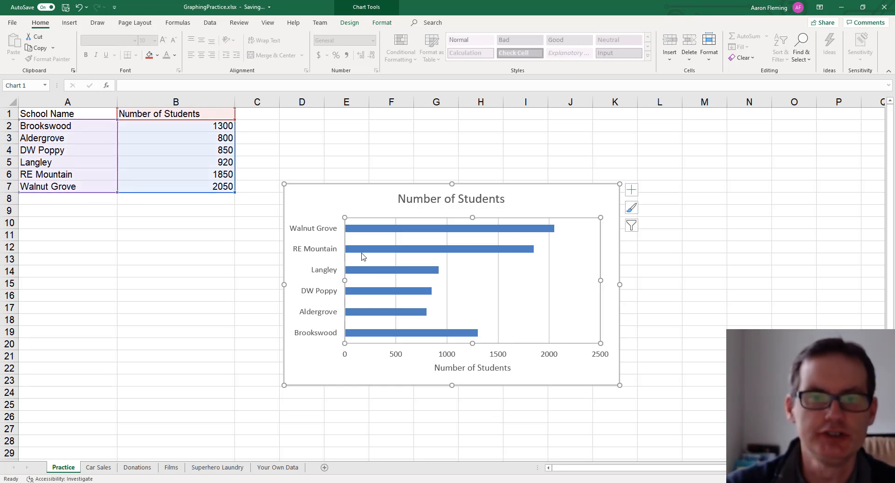
click(403, 228)
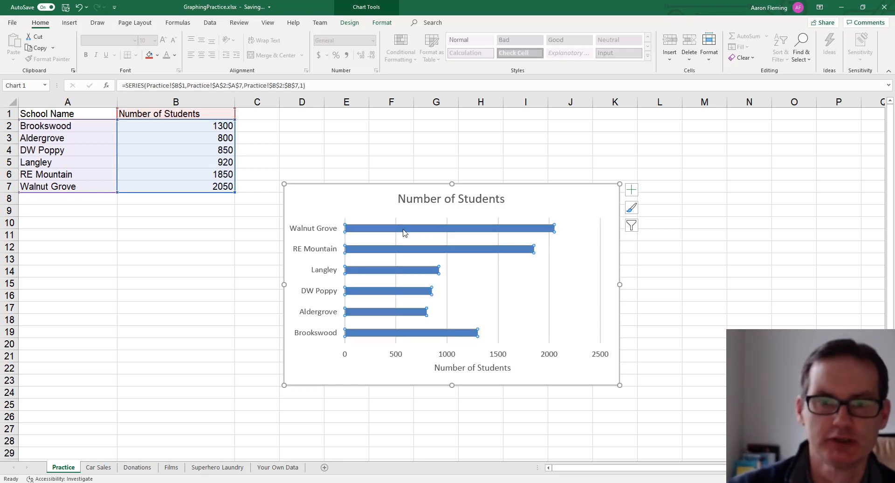
click(403, 228)
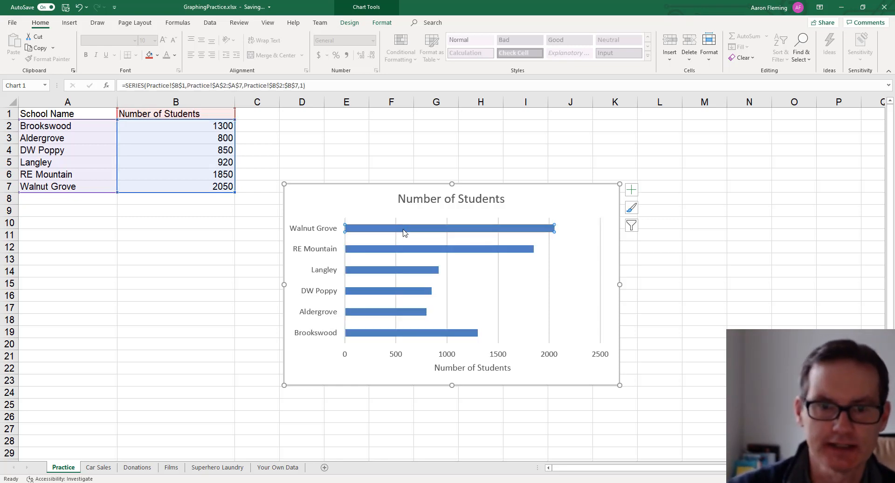
click(631, 209)
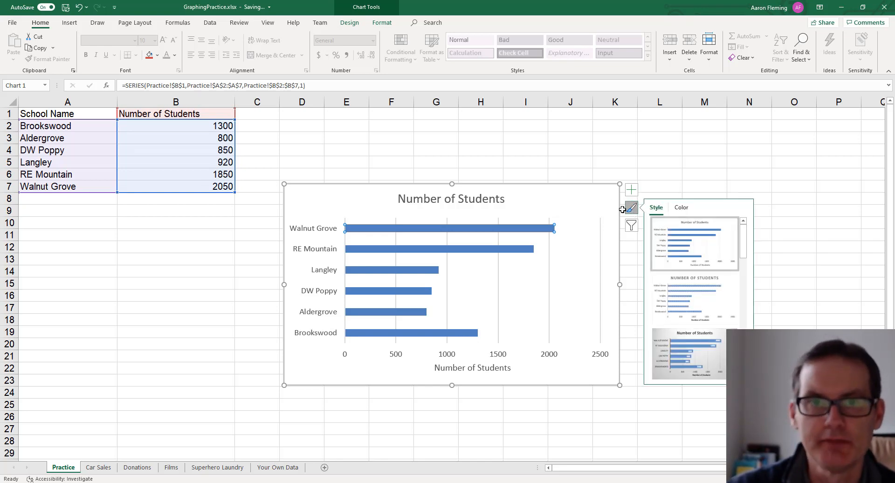
click(364, 10)
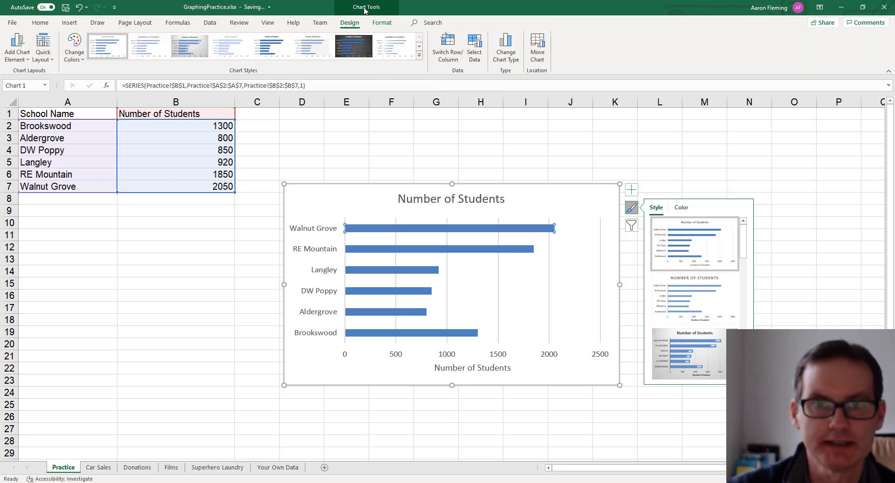
click(382, 24)
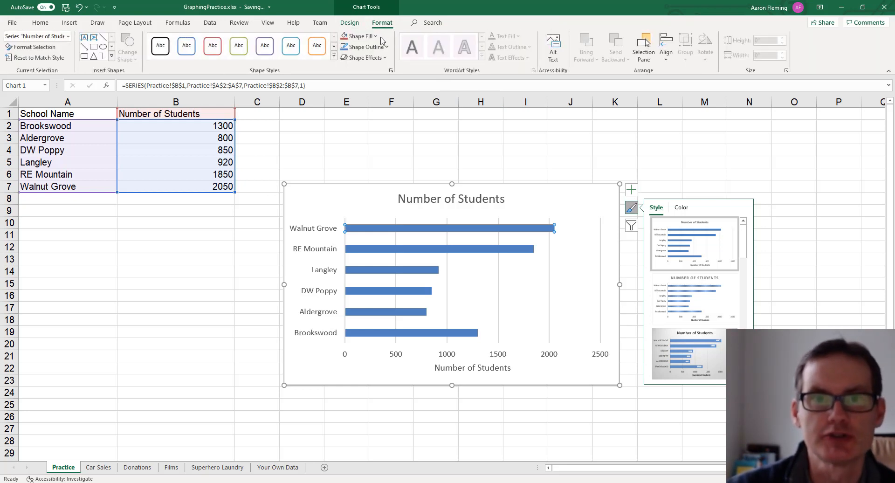
click(363, 36)
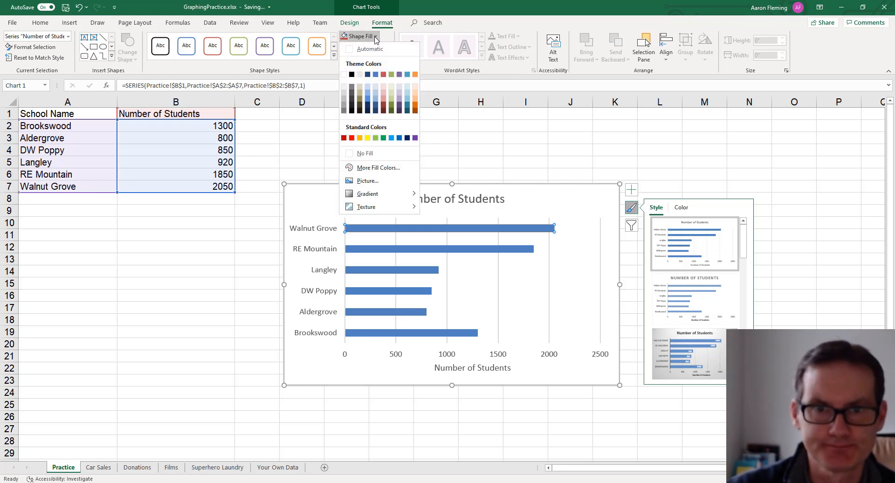
click(390, 109)
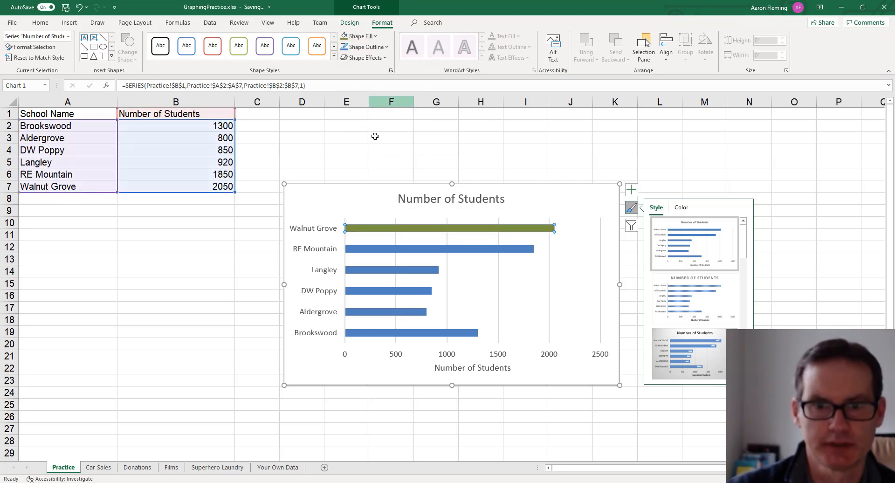
- Select the Langley bar alone and fill it with the standard yellow colour
click(380, 250)
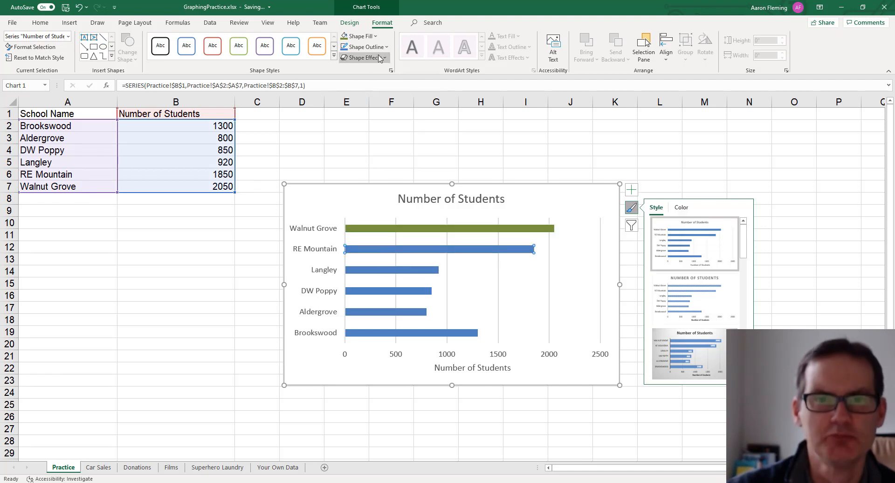
click(360, 273)
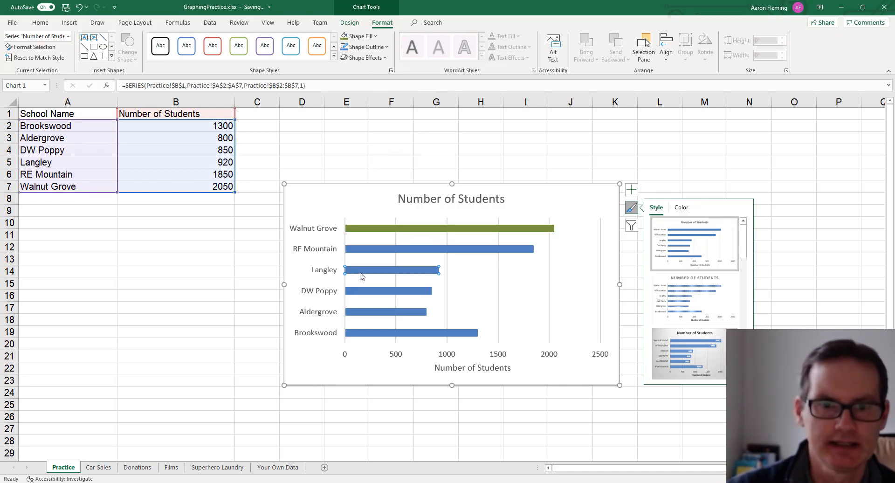
click(387, 48)
click(377, 37)
click(378, 37)
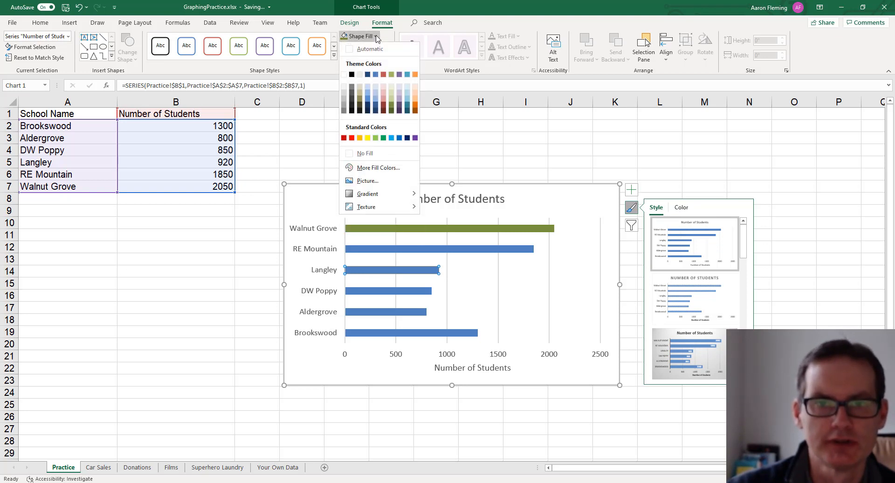
click(368, 138)
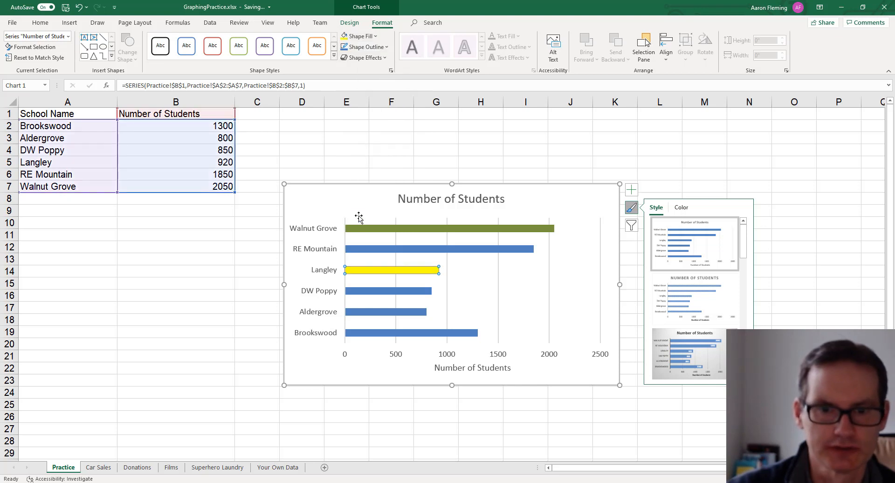
- Select the DW Poppy bar alone and fill it with the standard red colour
click(359, 292)
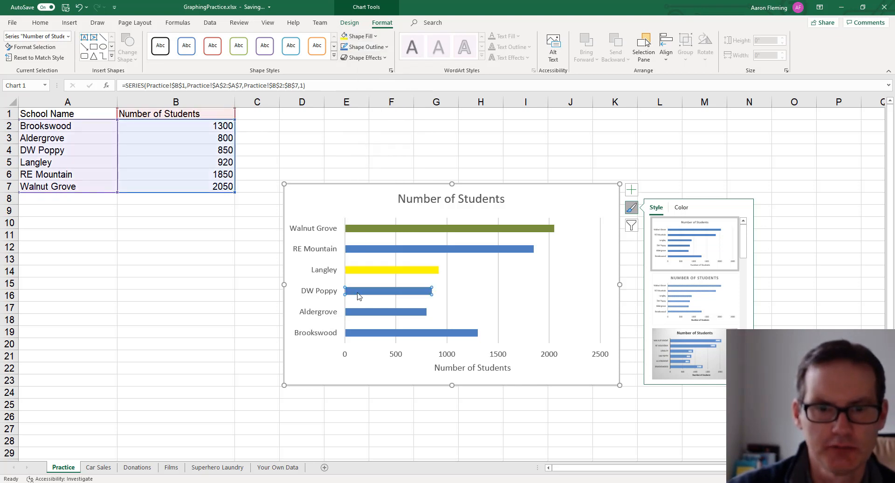
click(376, 37)
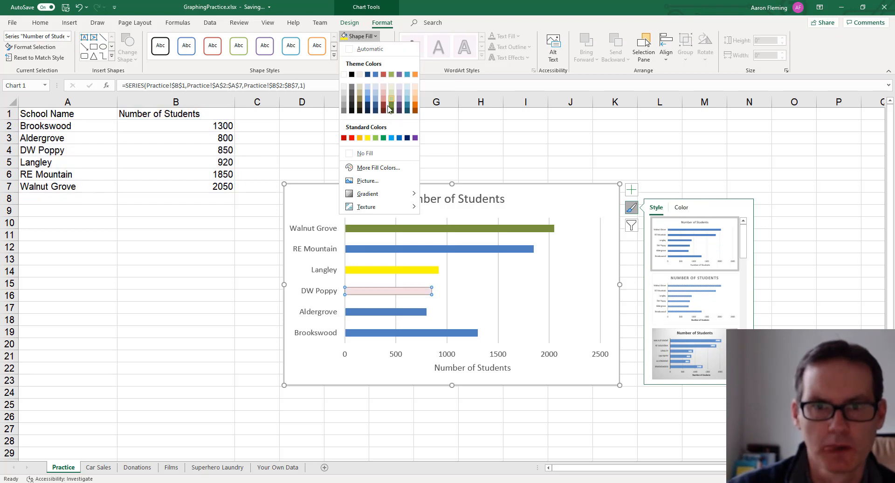
click(352, 138)
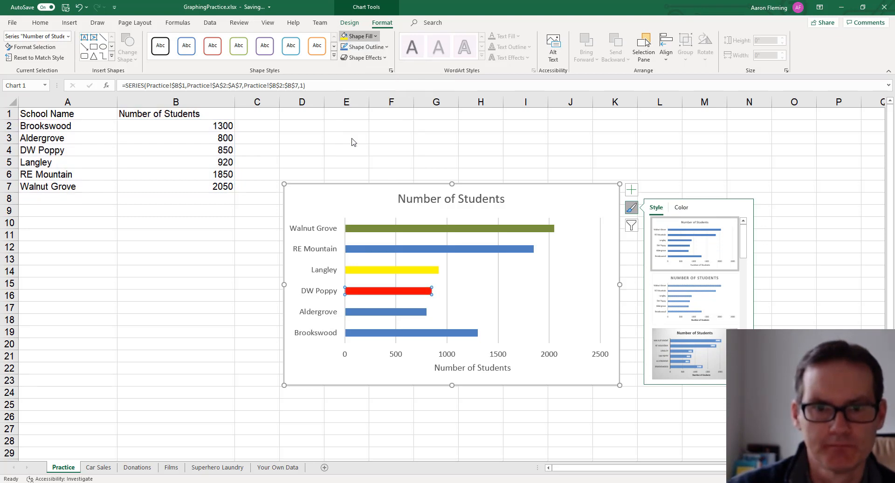
- Select the Aldergrove bar alone and fill it with black
click(364, 315)
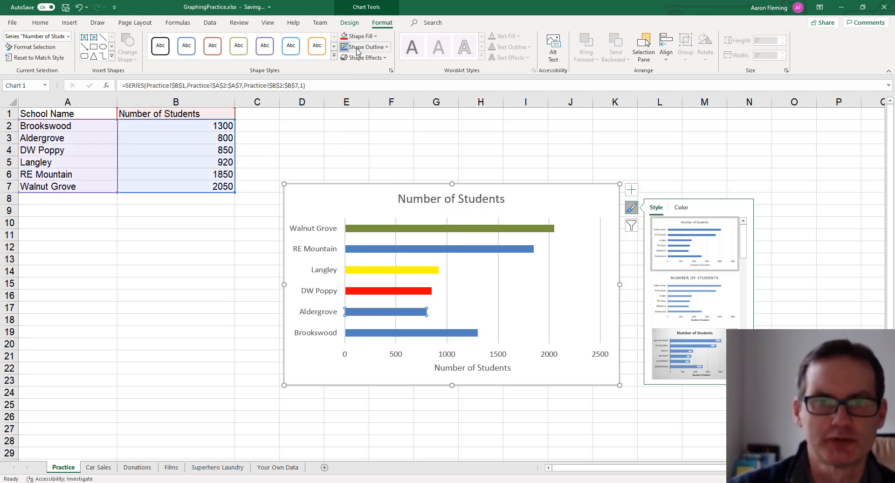
click(368, 38)
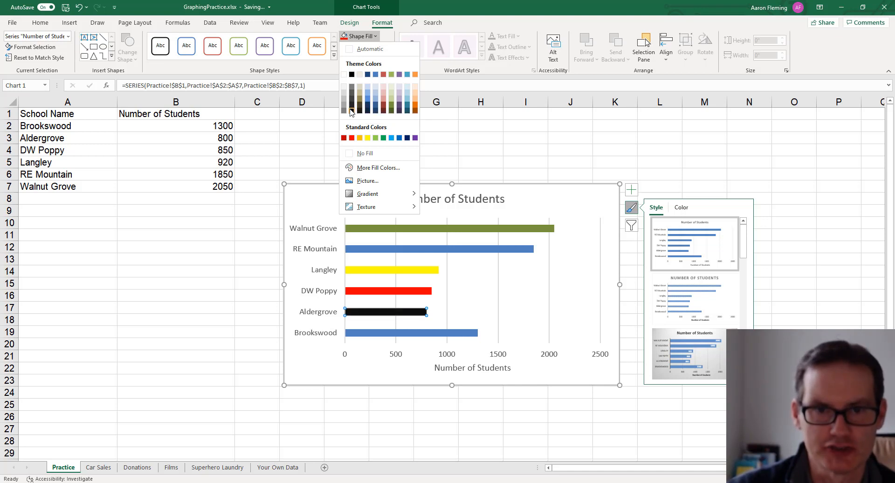
click(351, 108)
- Select the Brookswood bar alone and fill it with the standard light blue colour
click(399, 333)
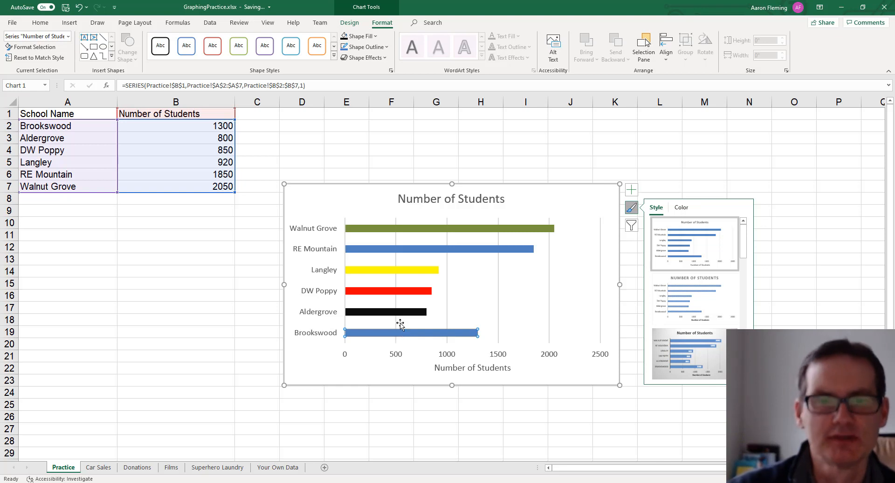
click(376, 38)
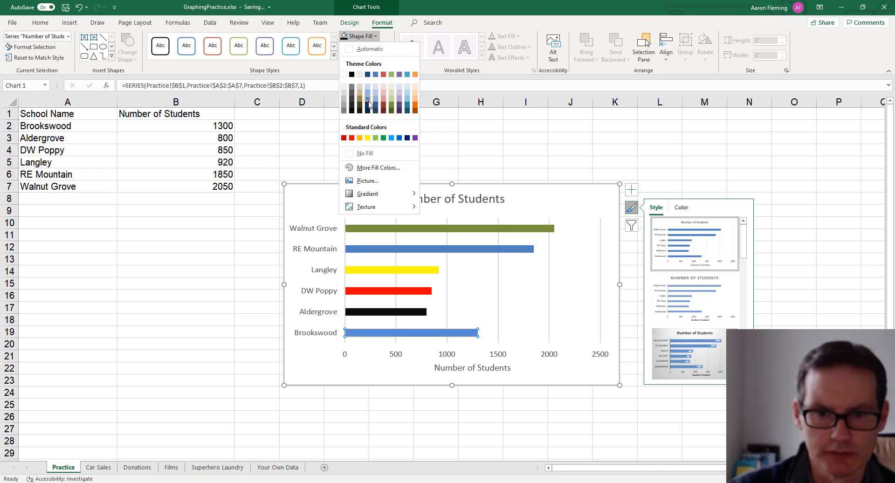
click(391, 138)
click(540, 160)
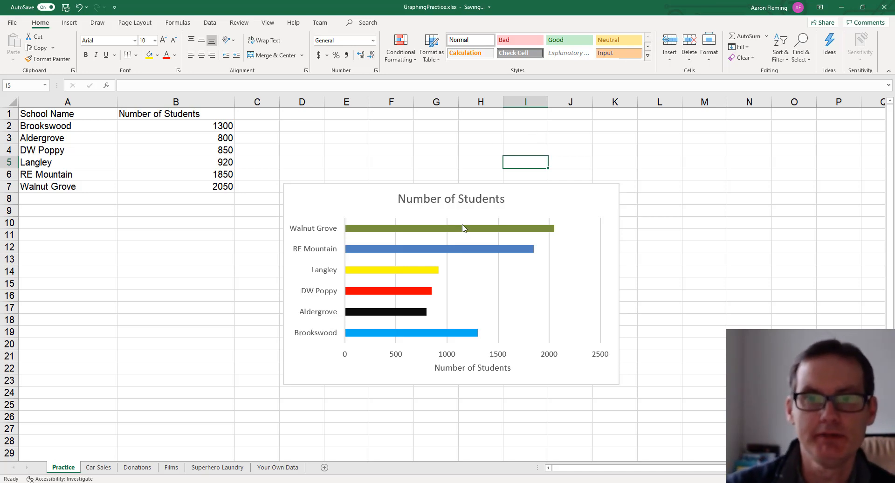
click(462, 208)
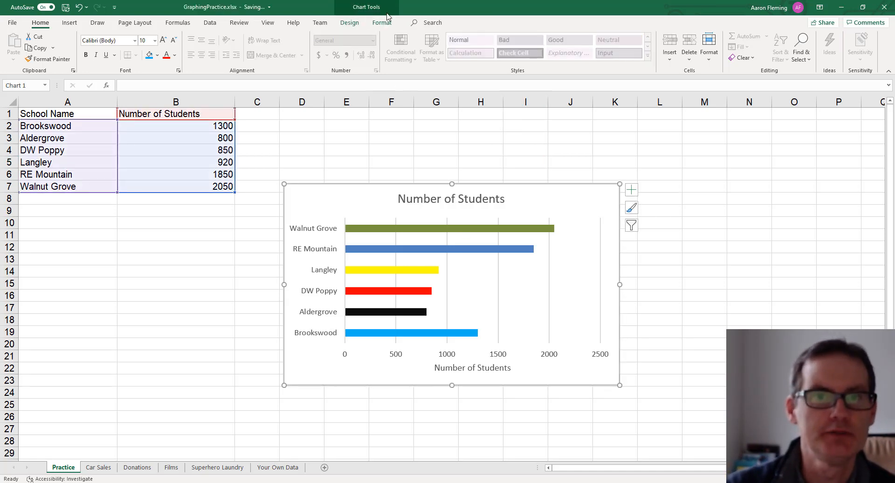
click(383, 9)
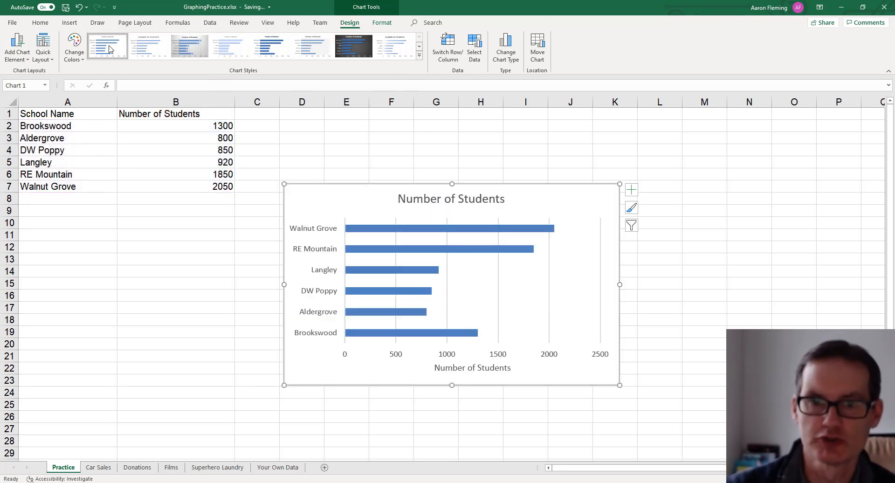
click(79, 56)
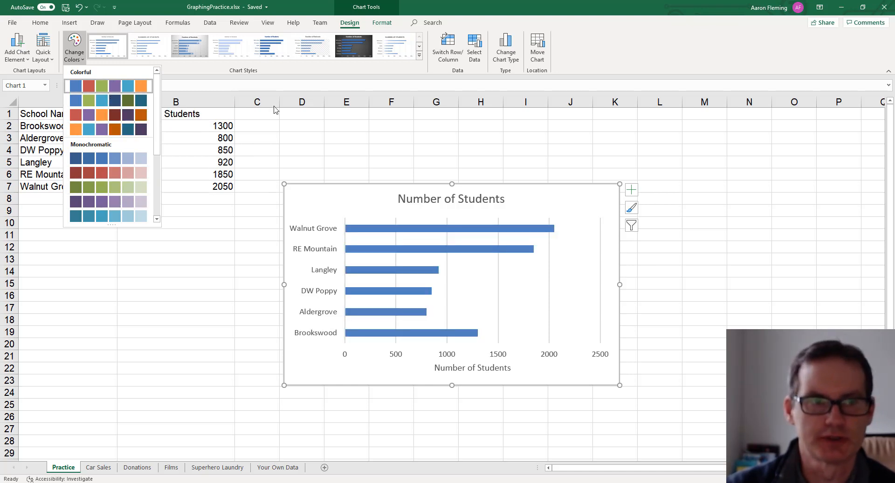
click(370, 138)
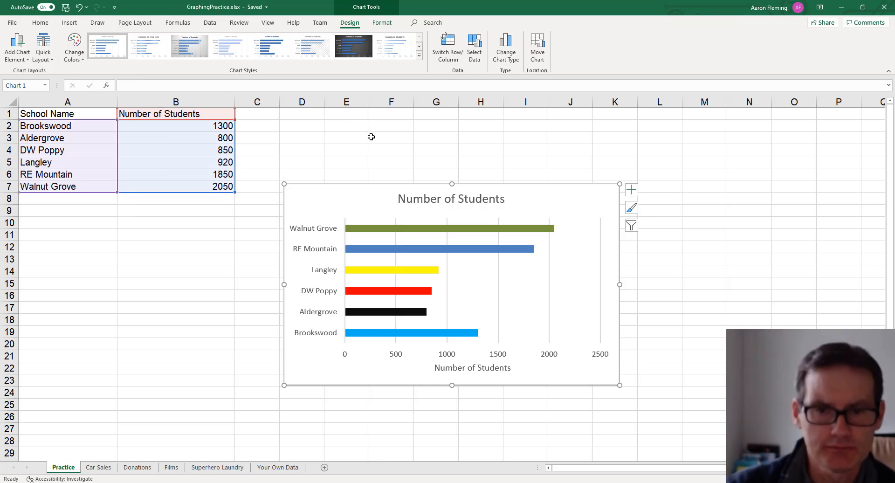
- Extend the chart title so it reads "Number of Students for 2020/2021"
click(470, 199)
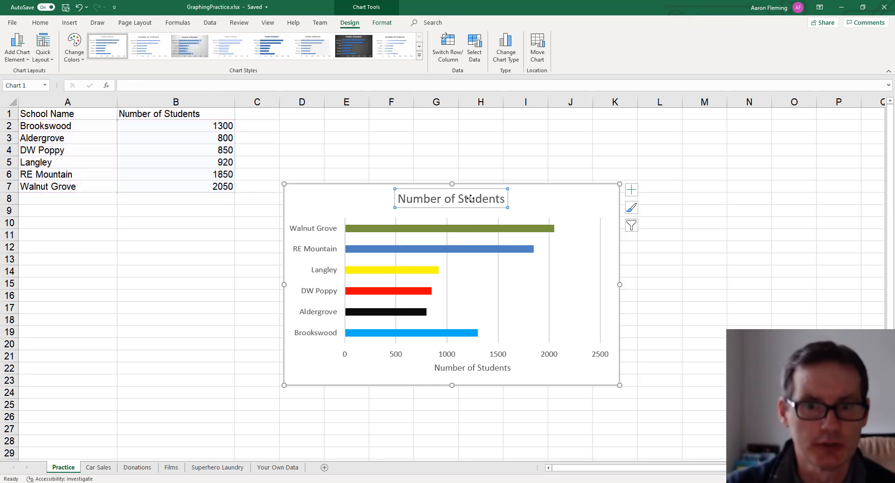
click(503, 199)
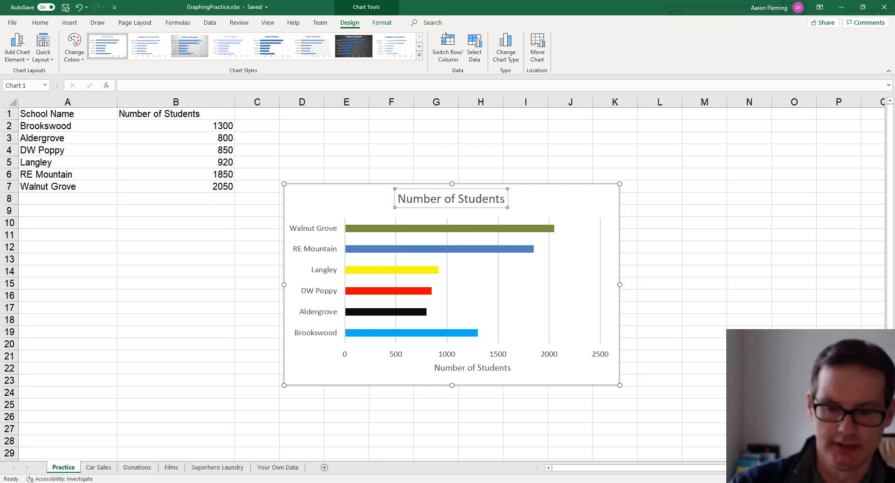
text(fir)
key(BackSpace)
key(BackSpace)
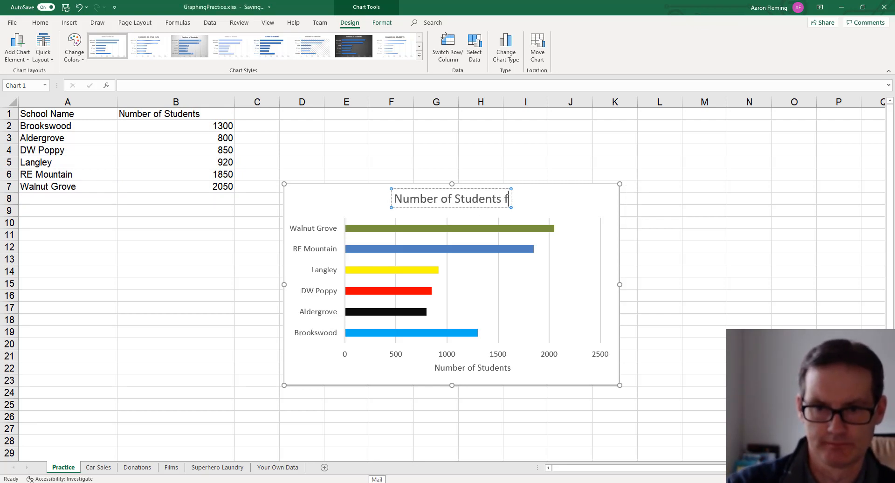
text(or 20)
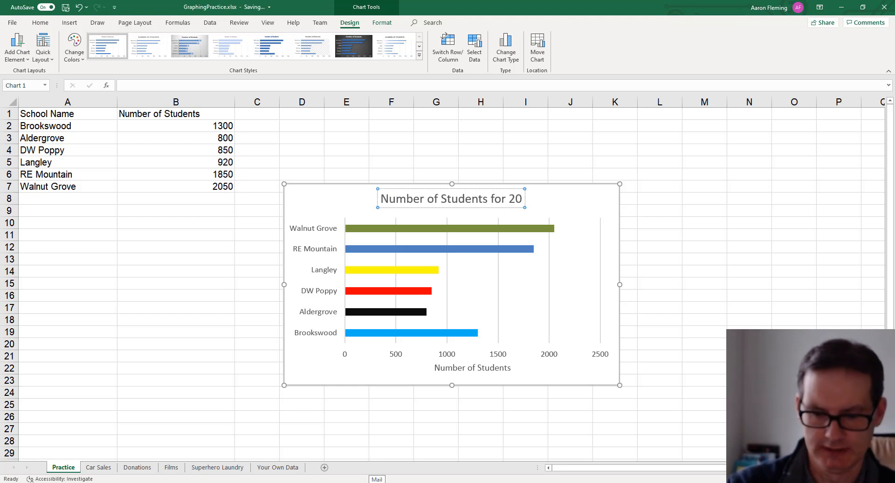
text(20/2021)
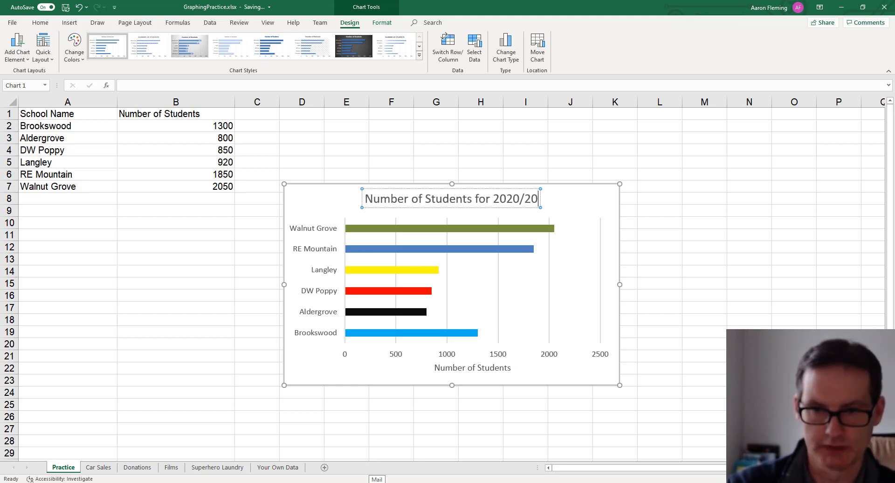
click(685, 316)
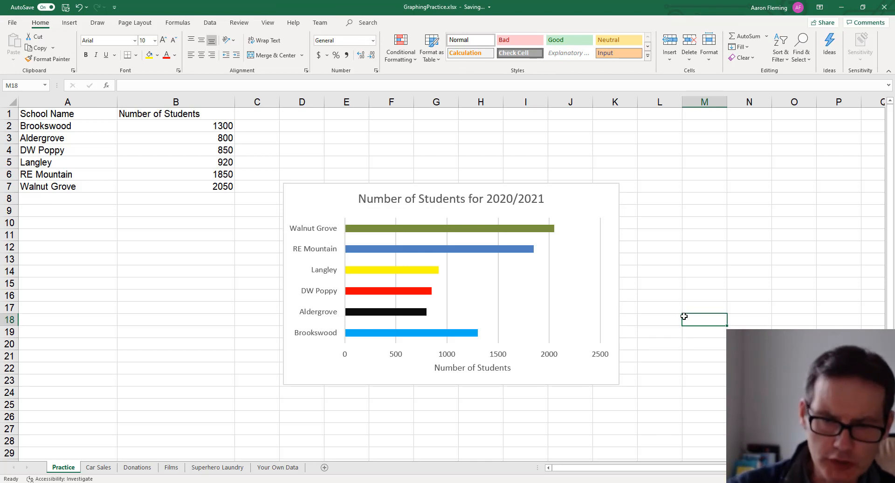
click(500, 197)
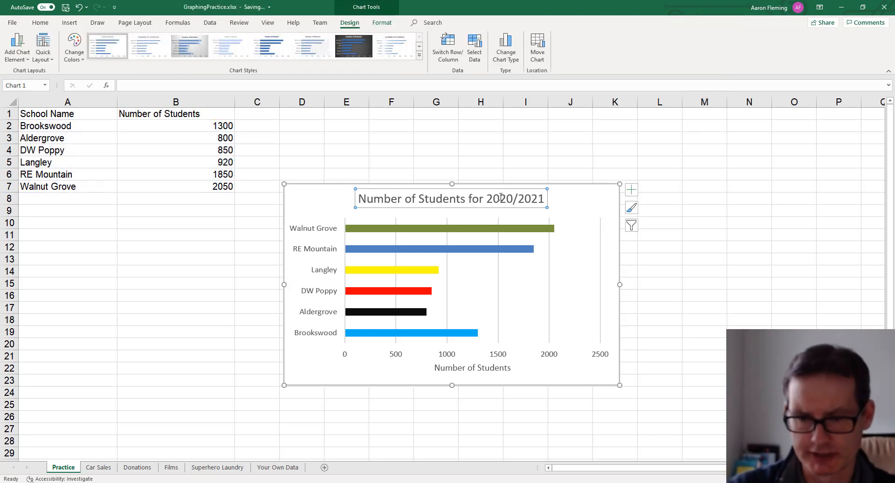
click(632, 191)
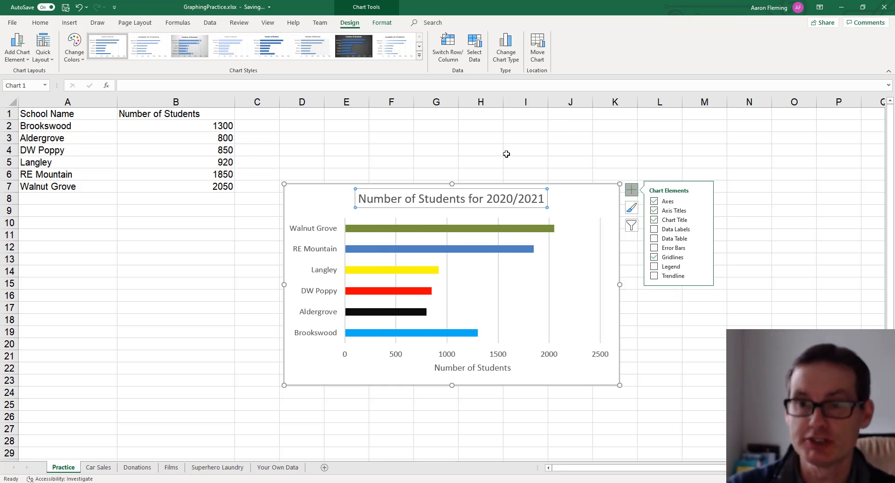
click(506, 157)
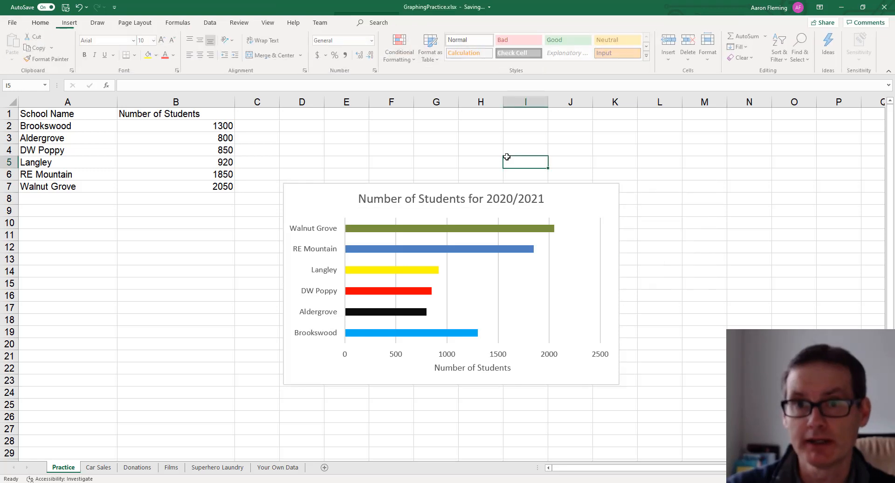
- Swap the chart's rows and columns in the data source, then swap them back
click(486, 191)
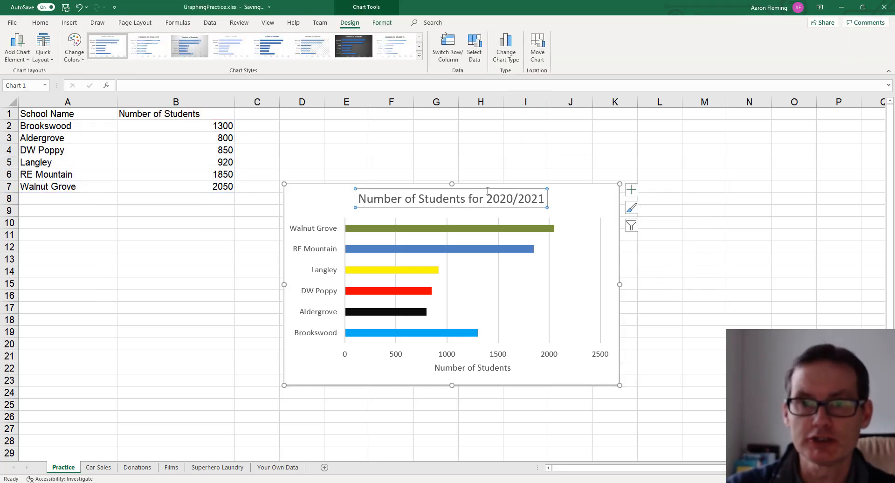
click(489, 186)
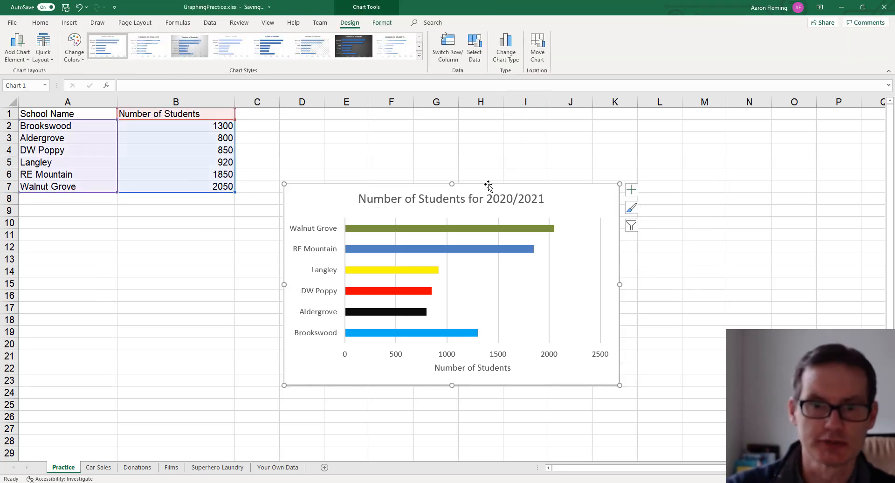
mouse_move(396, 254)
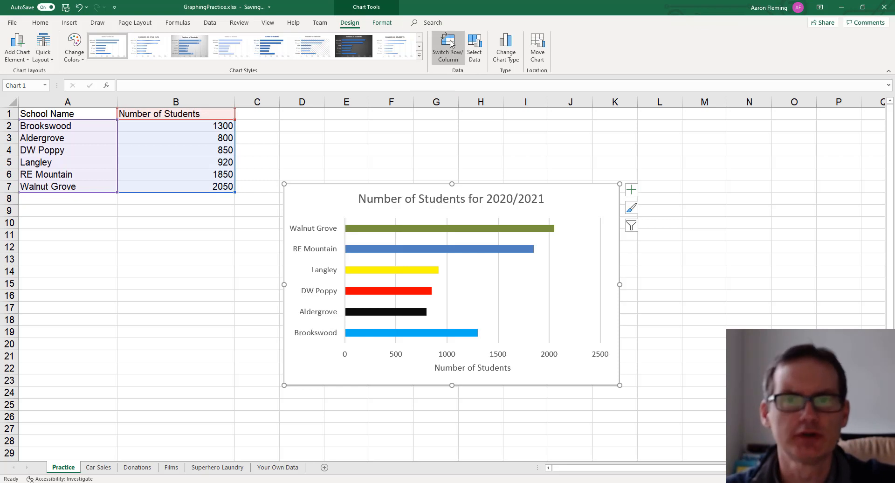
click(473, 45)
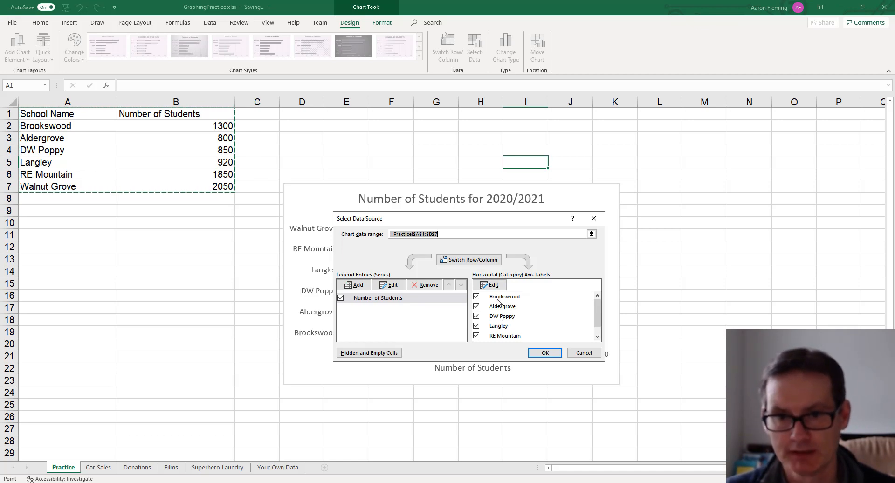
click(465, 261)
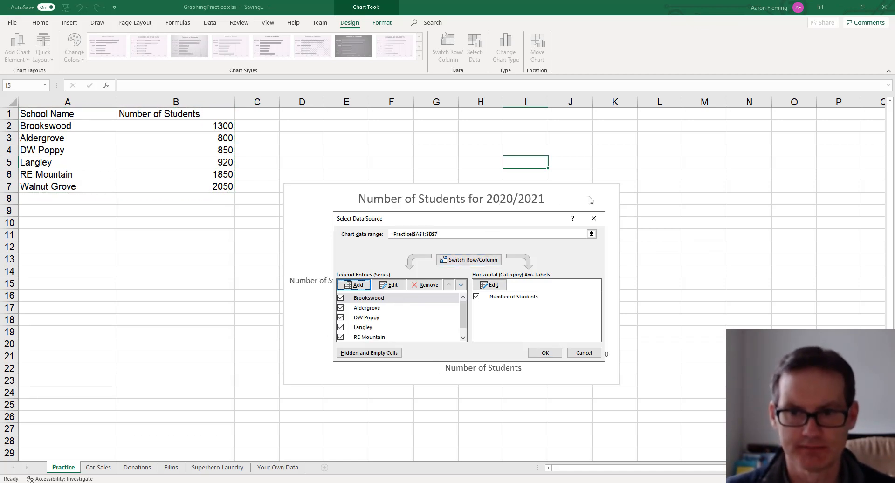
click(544, 353)
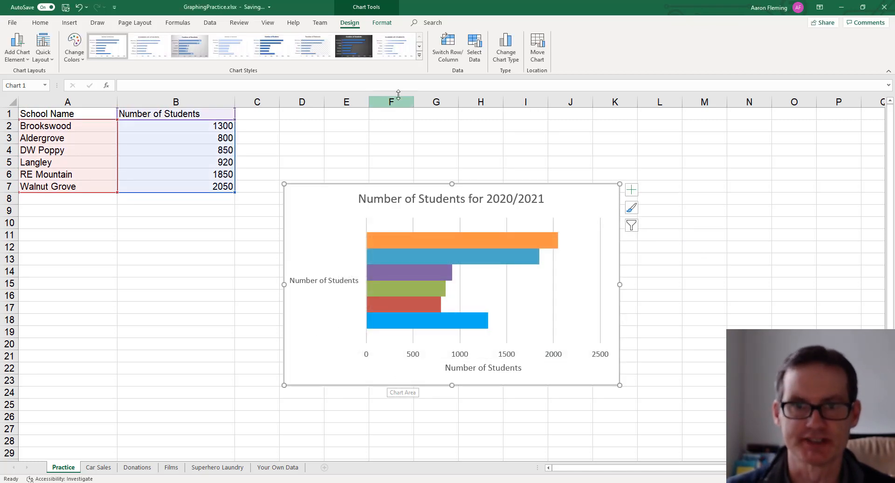
click(449, 46)
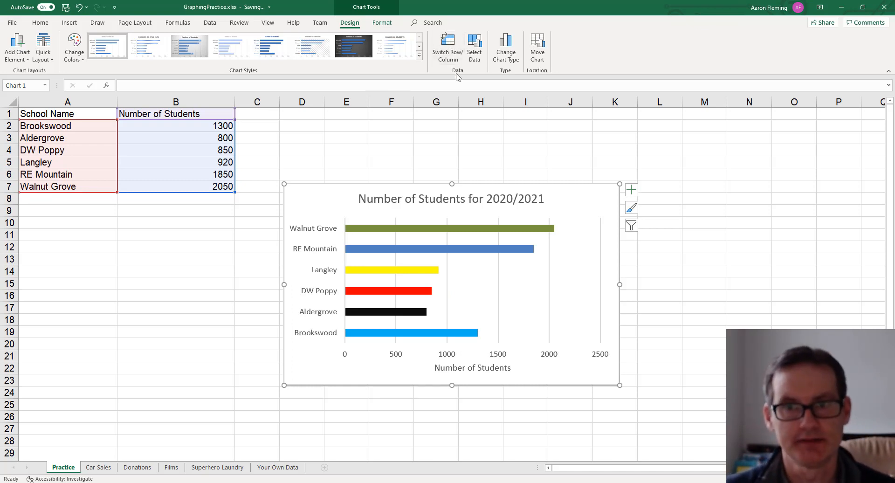
- Try the alternative clustered bar layout with Change Chart Type, then undo it
click(504, 44)
click(531, 210)
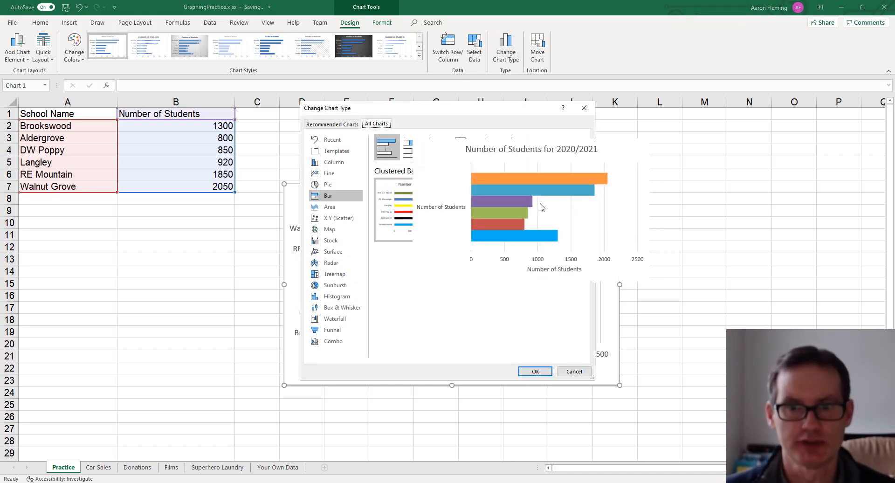
click(535, 372)
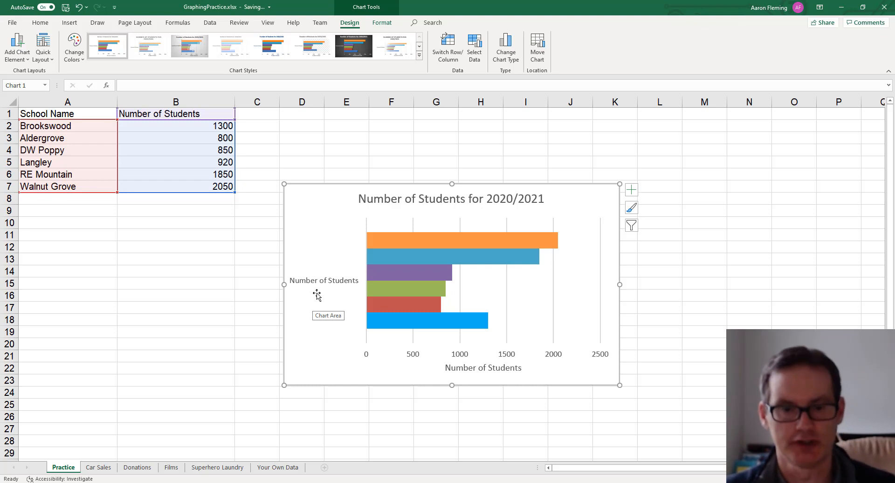
key(ctrl+z)
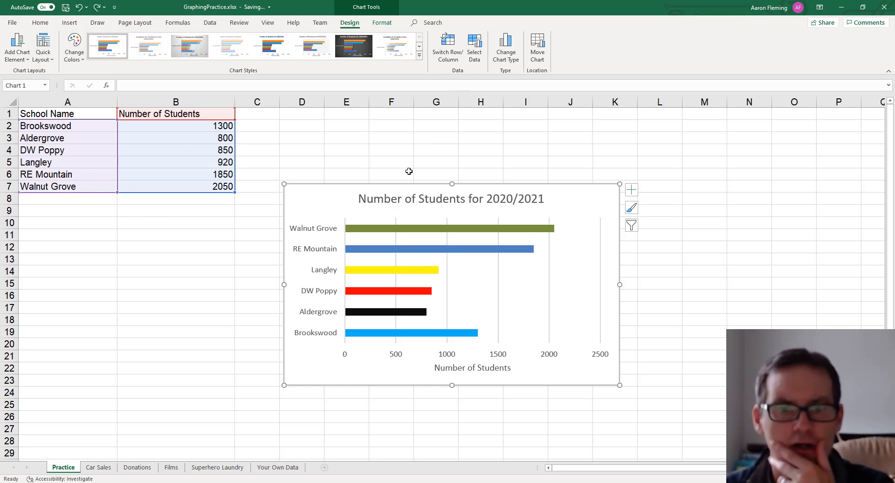
- Open and close the chart's filter and style options to inspect them
mouse_move(425, 230)
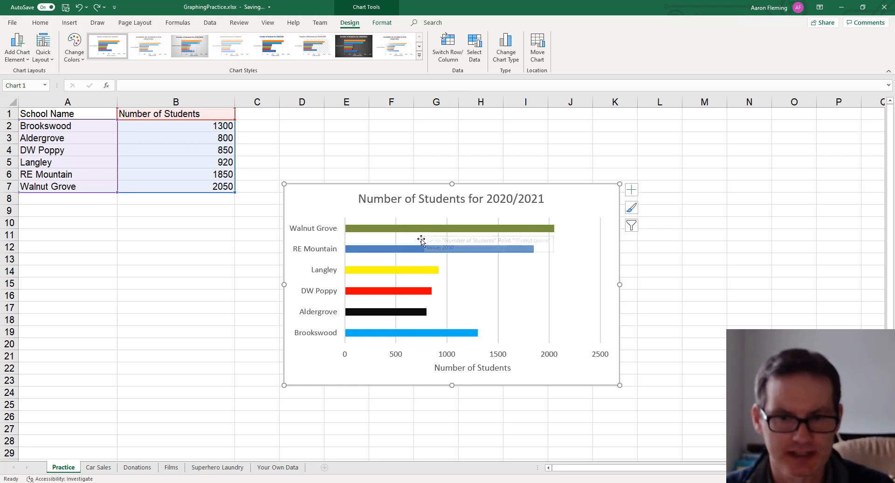
click(631, 226)
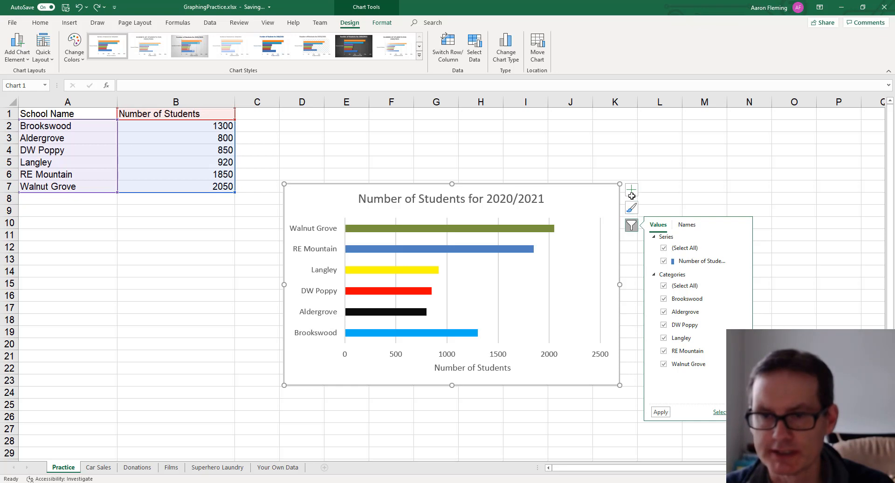
click(630, 211)
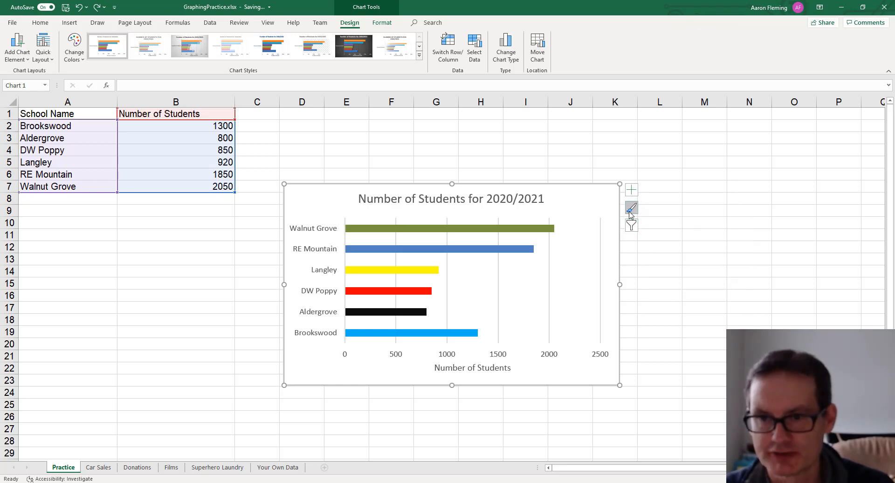
click(631, 226)
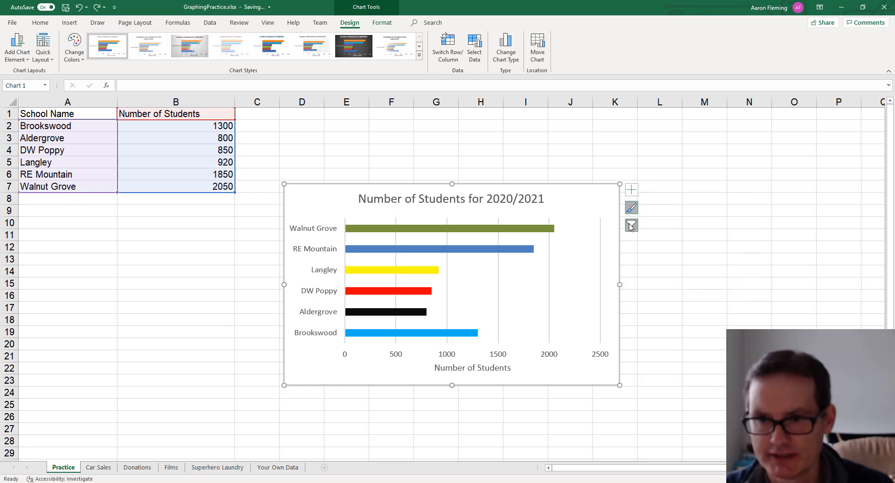
- Try filling the whole chart area with a grey solid fill, then undo it
click(569, 195)
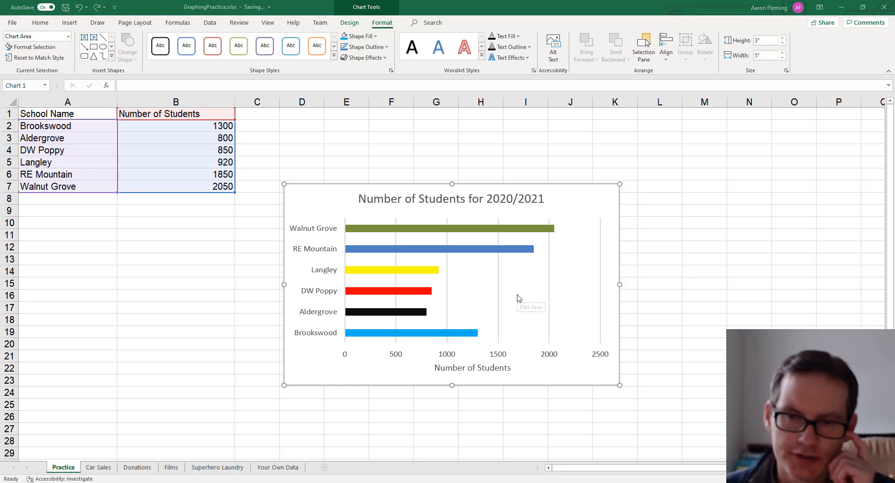
click(571, 206)
right_click(571, 205)
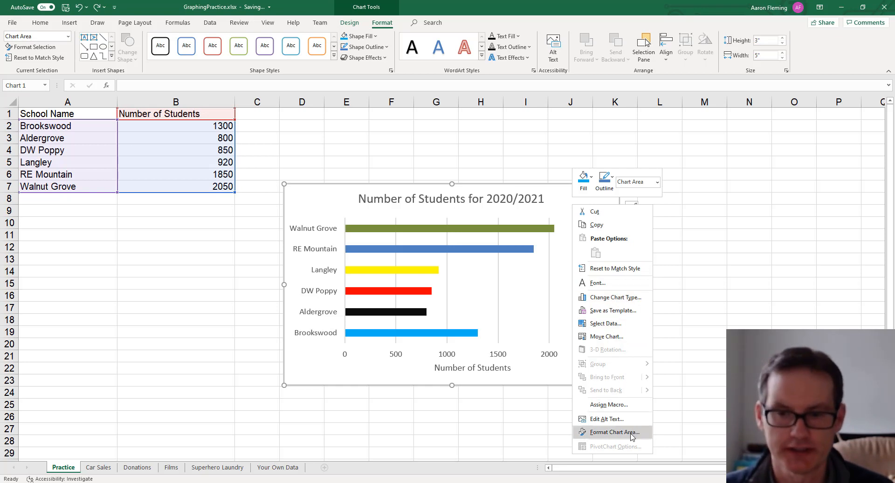
click(614, 431)
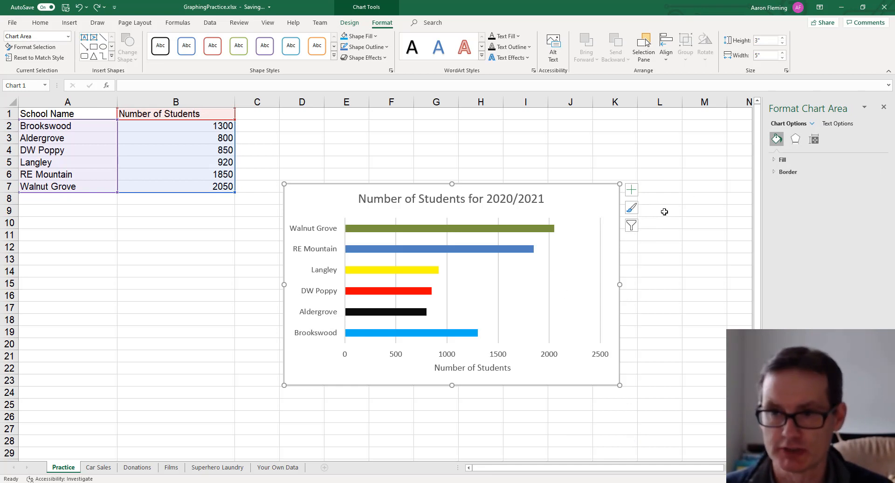
click(778, 160)
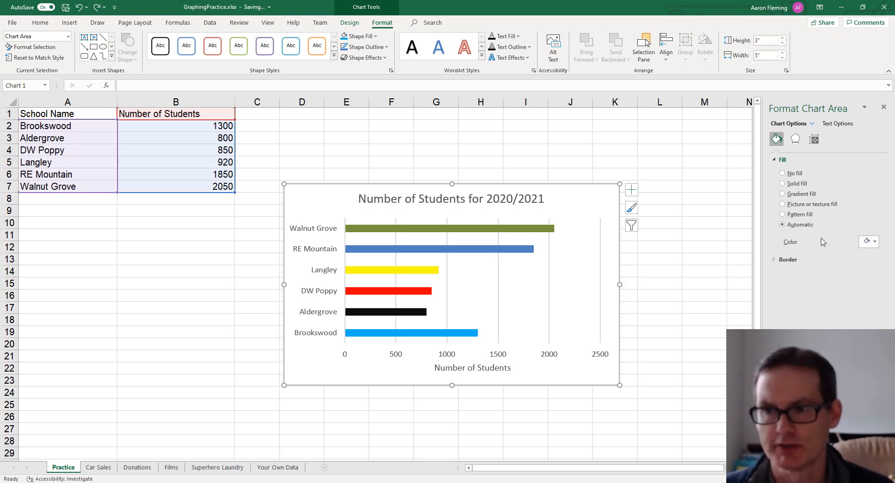
click(869, 242)
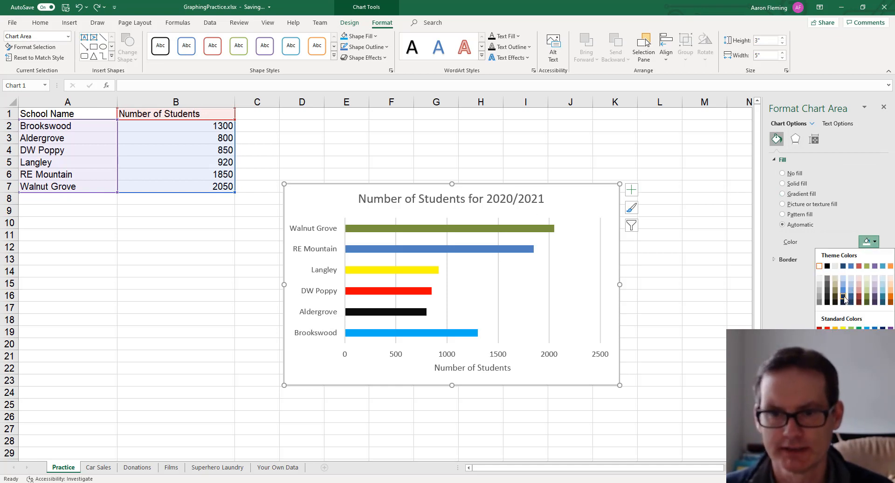
click(819, 297)
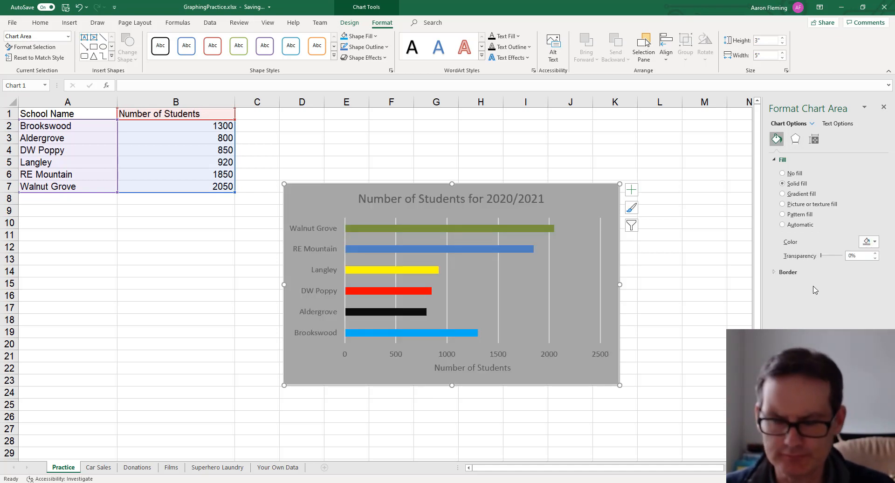
key(ctrl+z)
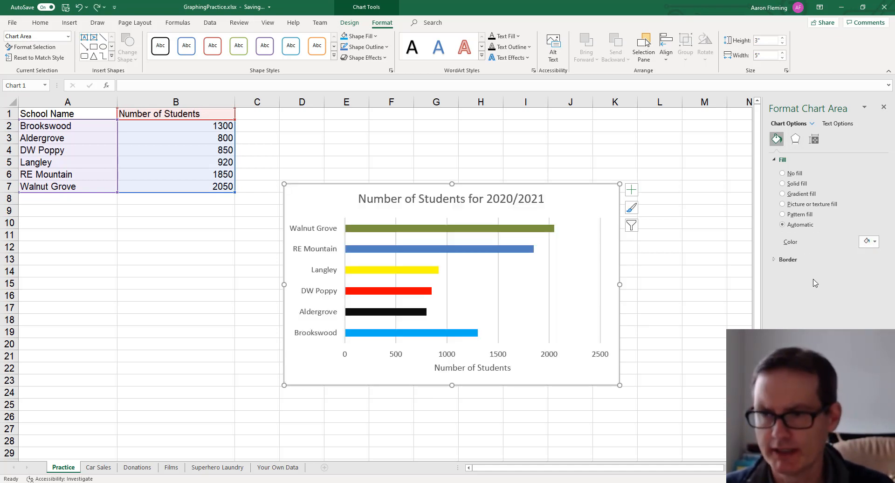
- Thicken the bars by setting the series gap width to 35% and overlap to 10%
click(529, 231)
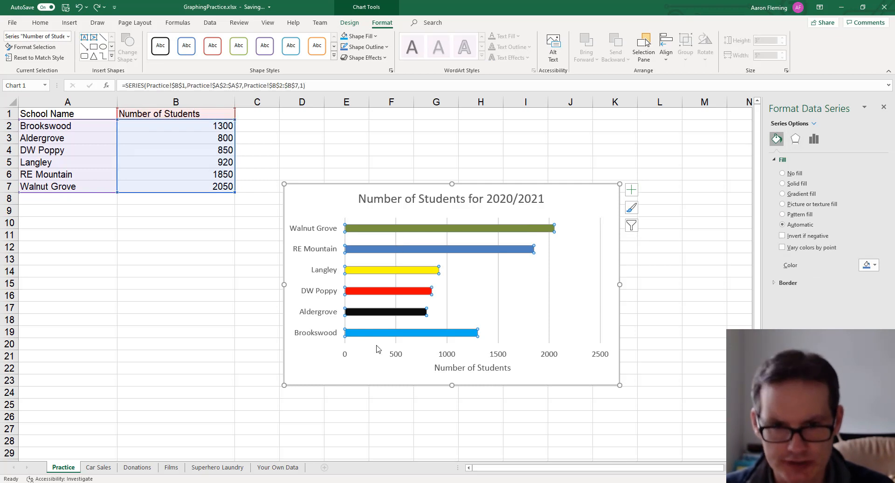
click(814, 139)
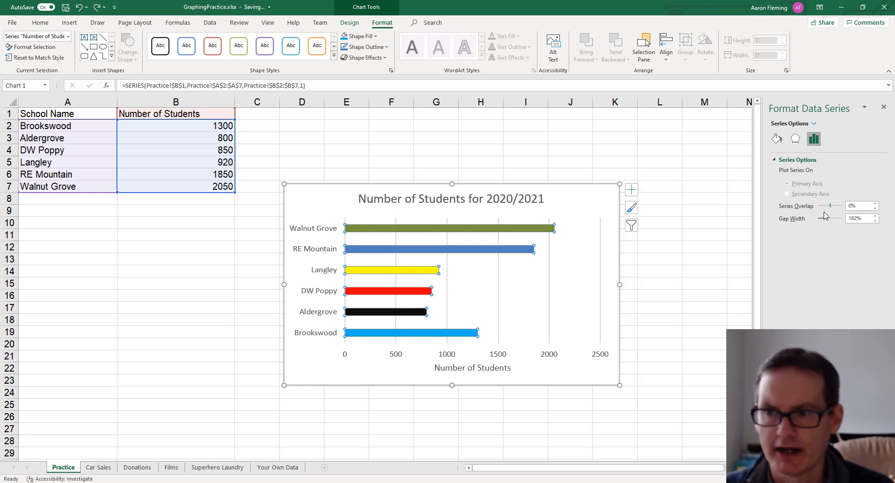
drag(828, 220, 820, 220)
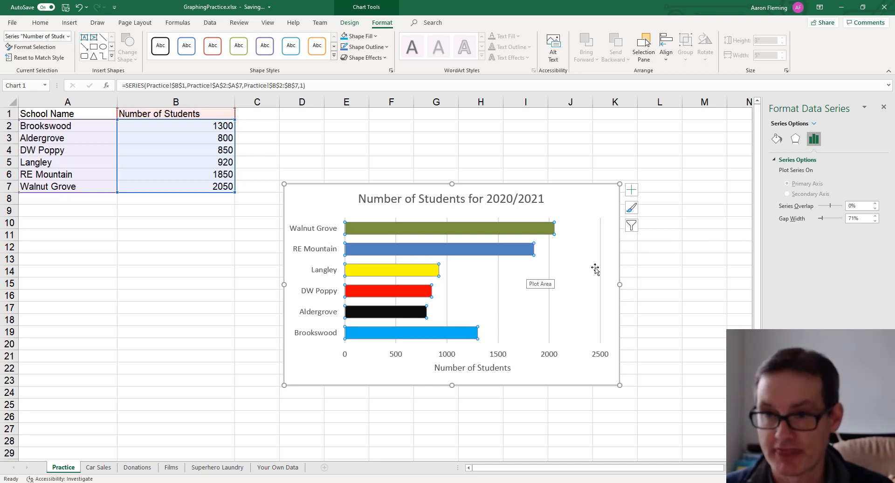
mouse_move(830, 206)
mouse_down()
mouse_move(821, 208)
mouse_move(839, 208)
mouse_move(819, 219)
mouse_up()
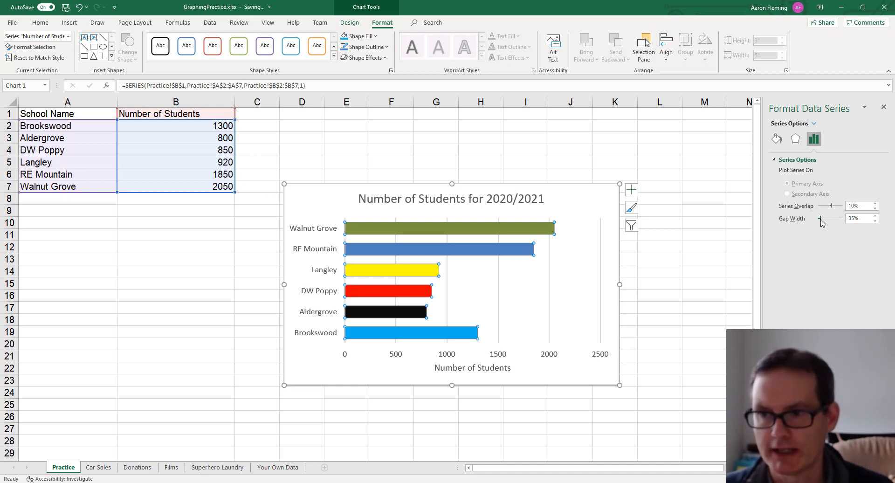
- Give the plot area a solid fill, trying a blue before settling on white
click(584, 290)
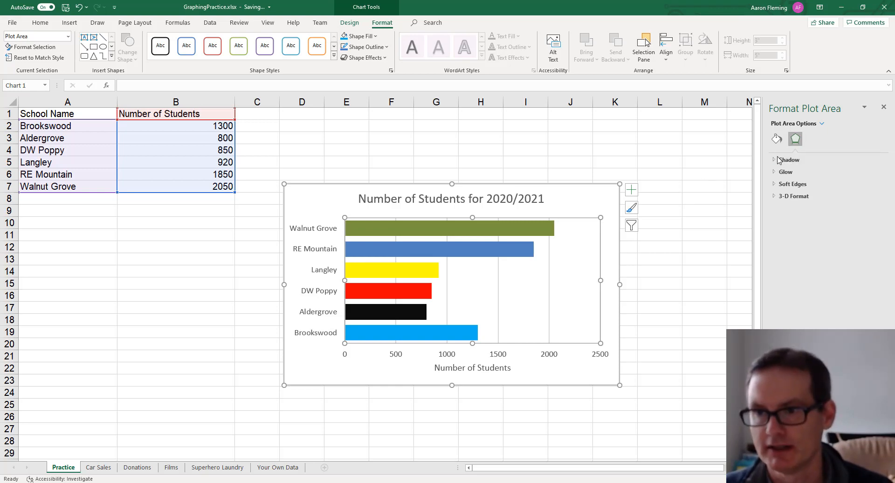
click(776, 138)
click(783, 160)
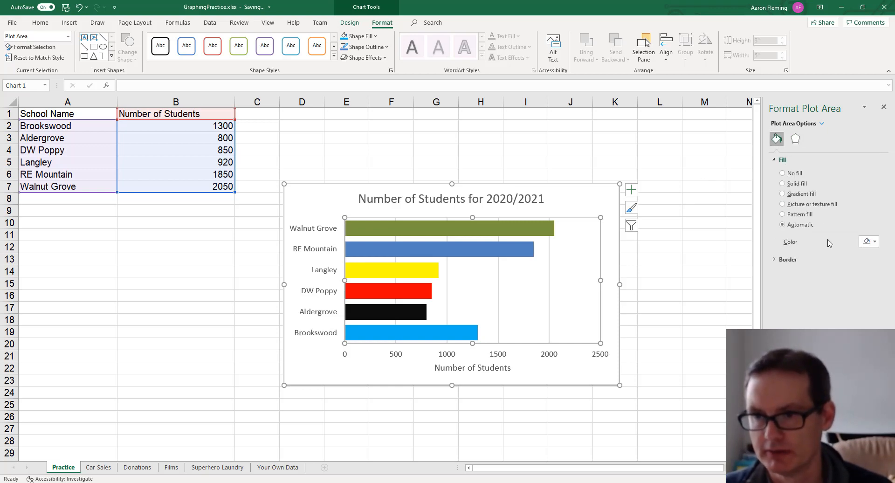
click(864, 243)
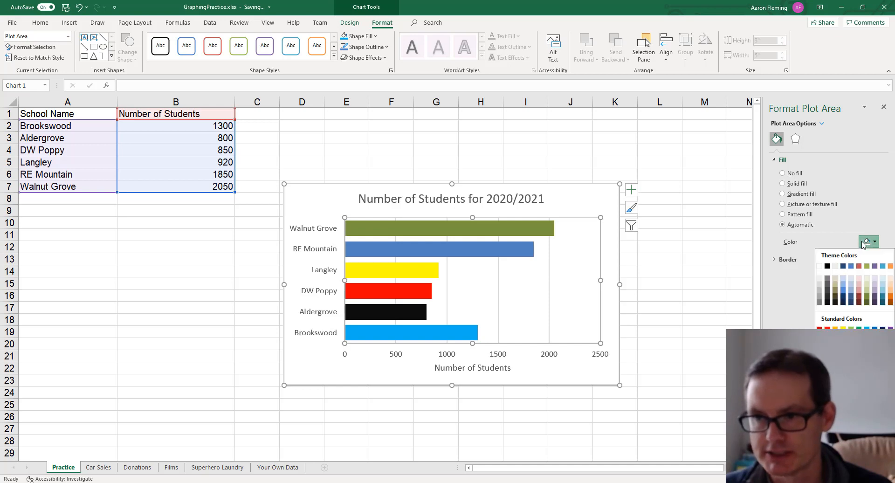
click(852, 292)
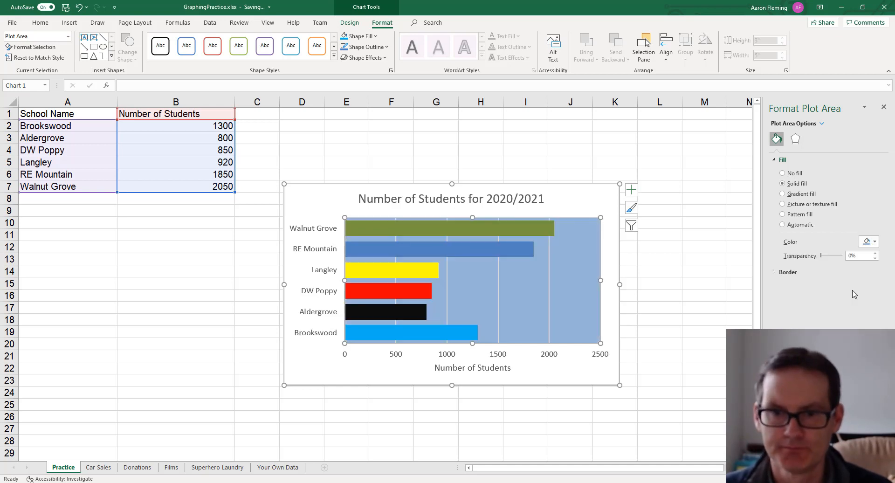
click(867, 241)
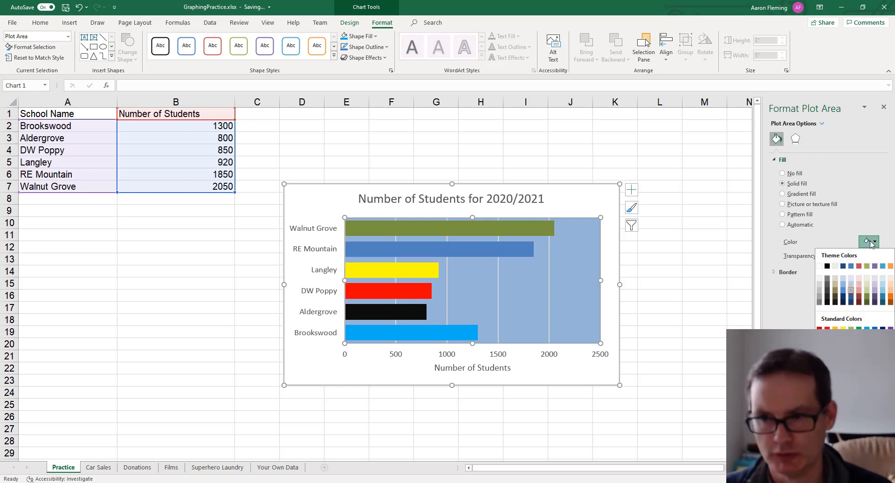
click(821, 266)
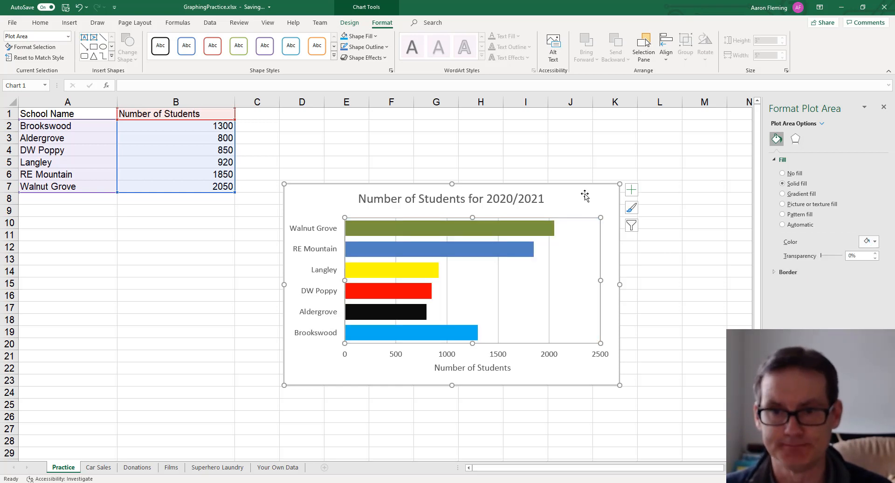
- Make the school-name axis labels bold and red
click(578, 147)
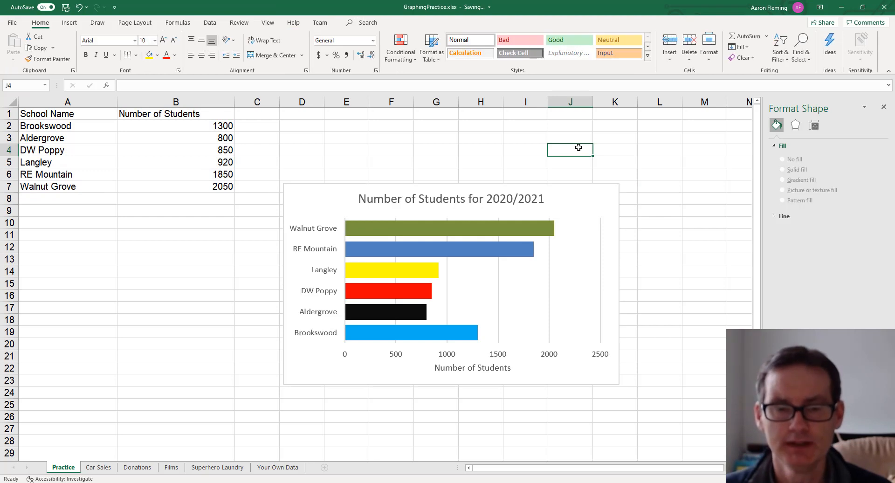
click(308, 231)
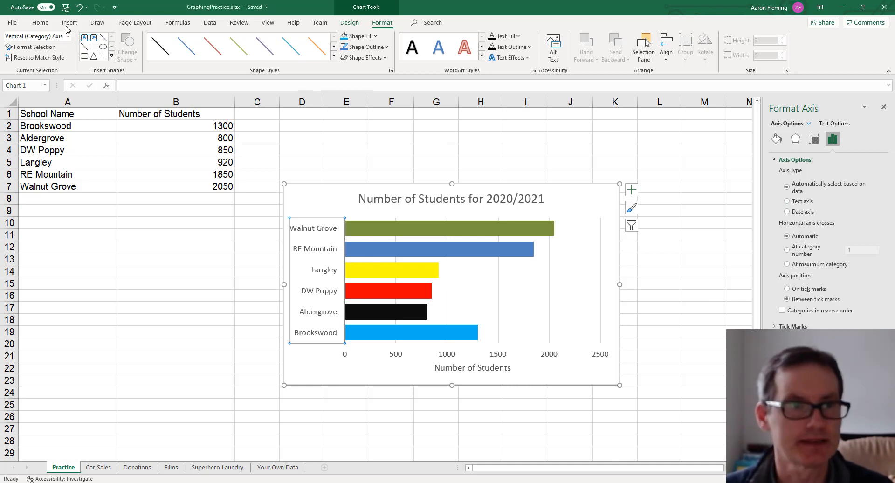
click(40, 22)
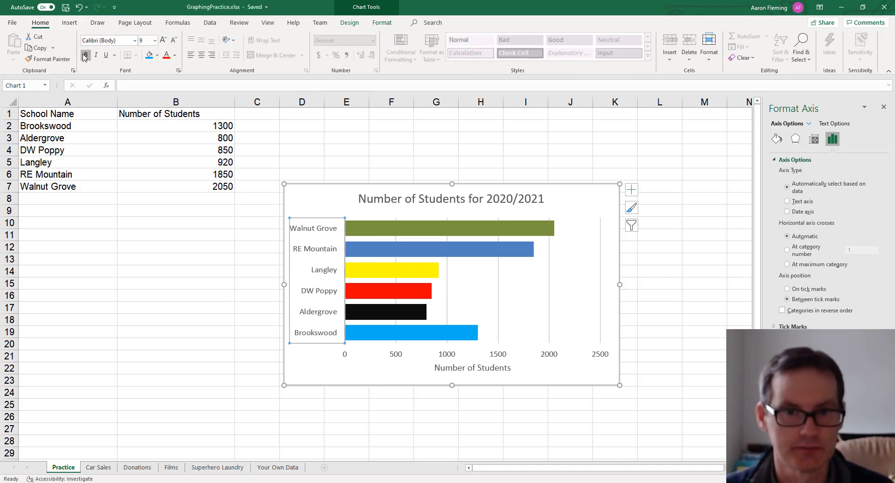
click(86, 55)
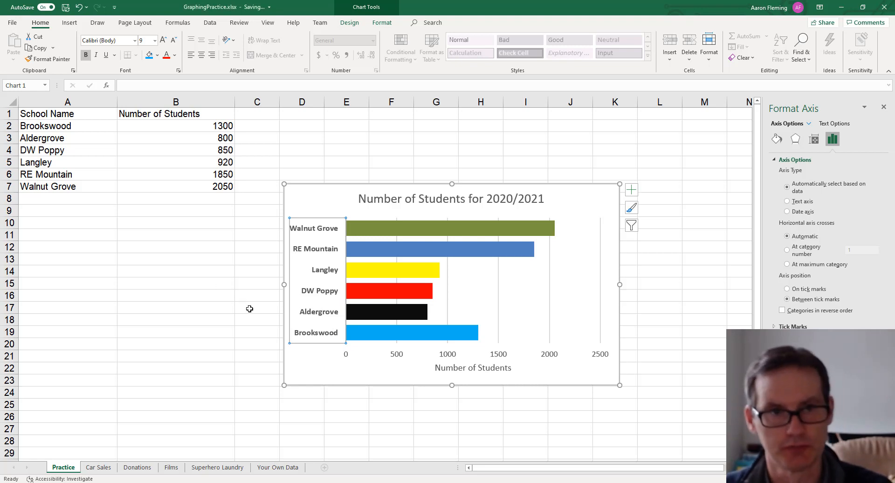
click(166, 56)
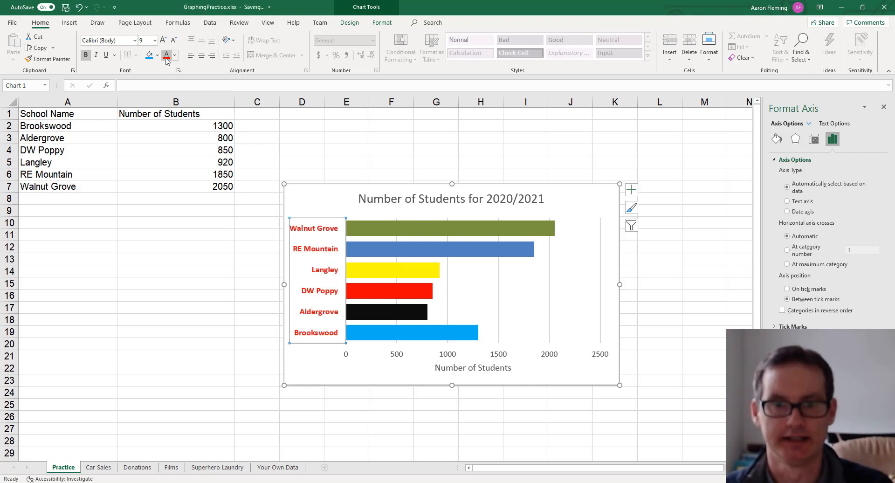
- Make the chart title bold and red
click(455, 201)
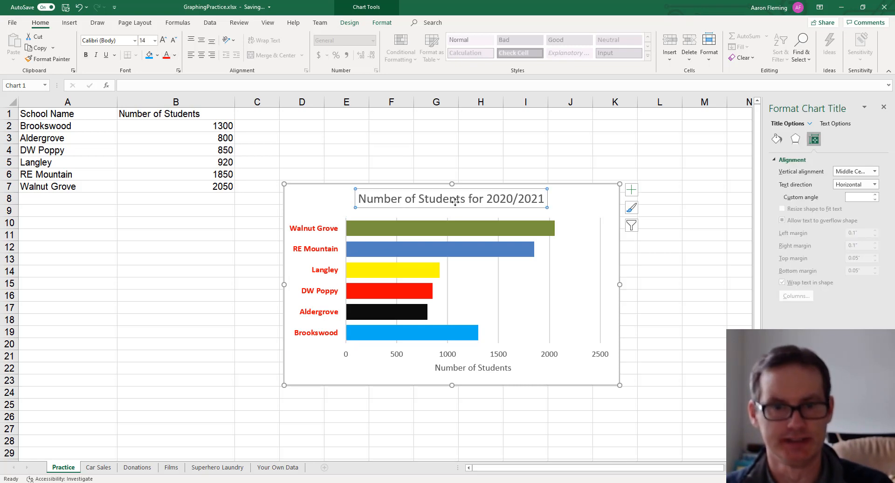
click(85, 55)
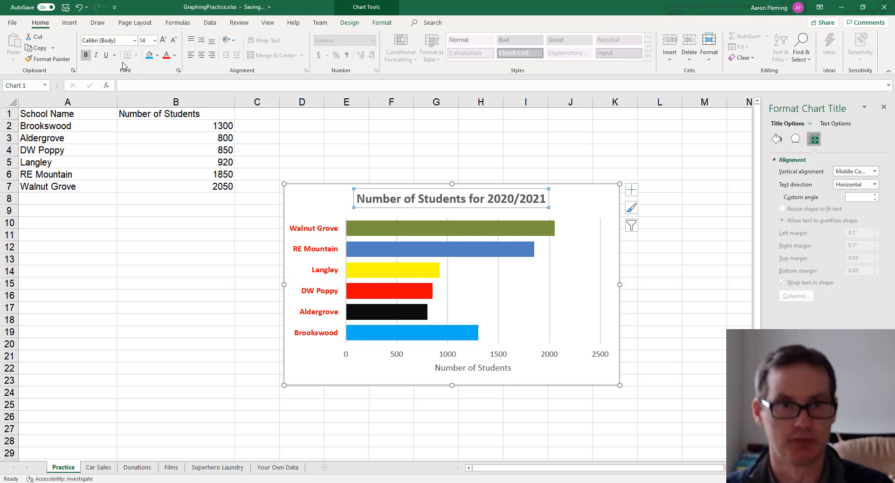
click(166, 55)
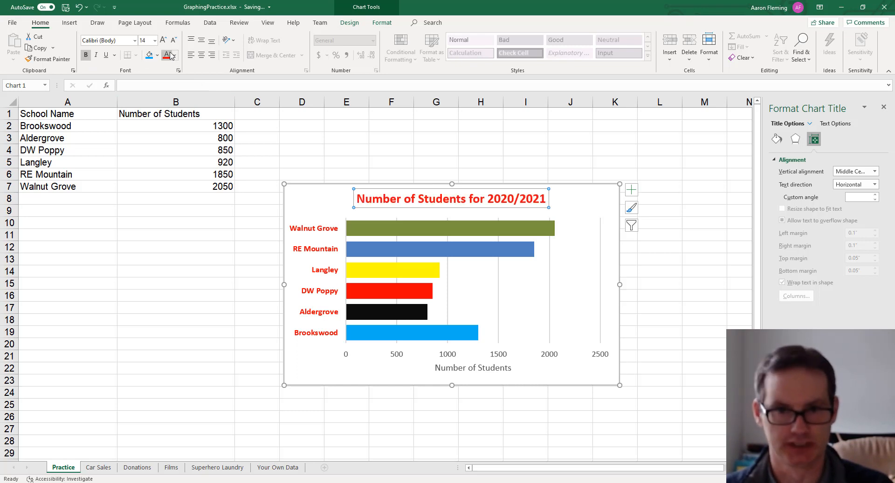
- Undo the last three formatting changes to the chart title and axis labels
click(376, 357)
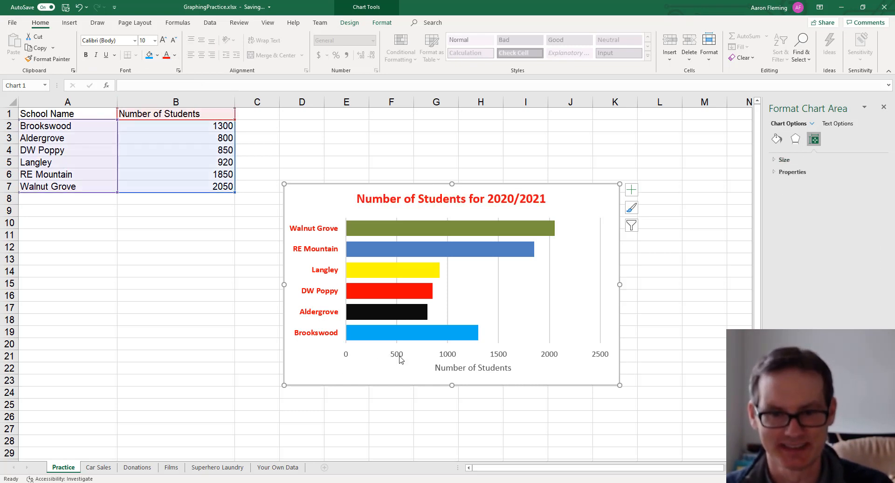
click(400, 358)
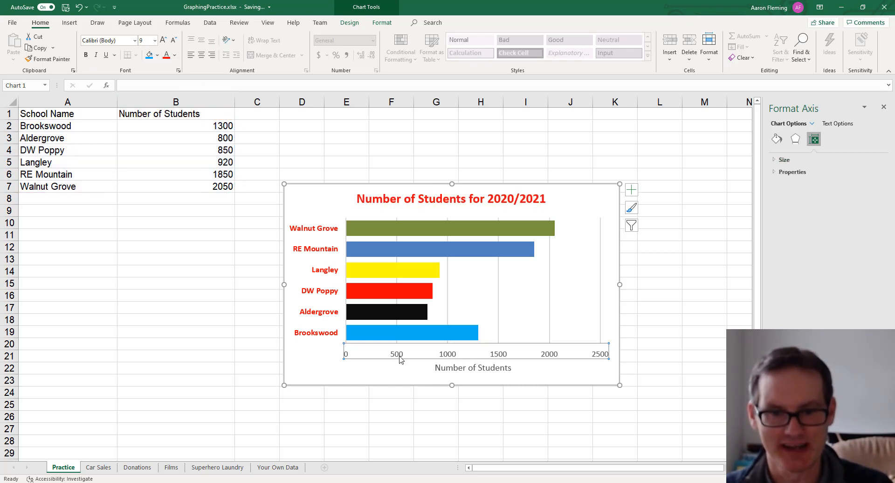
click(453, 368)
click(451, 357)
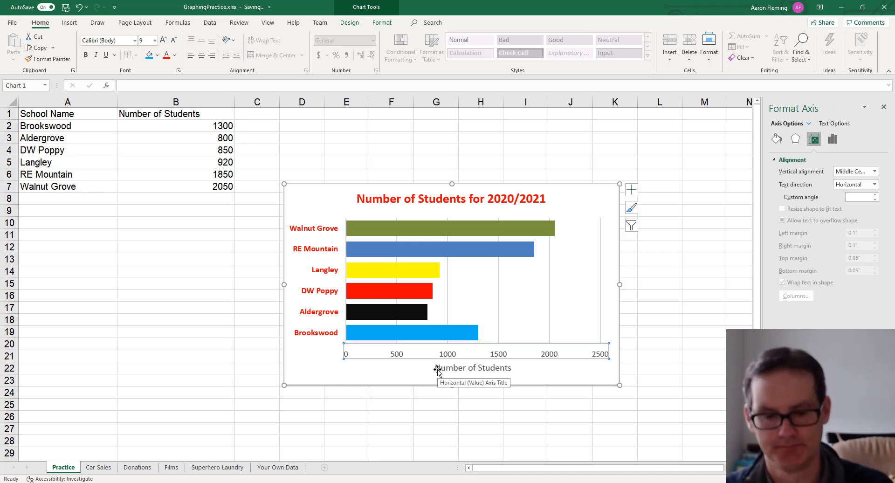
key(ctrl+z)
key(ctrl+z)
key(ctrl+z)
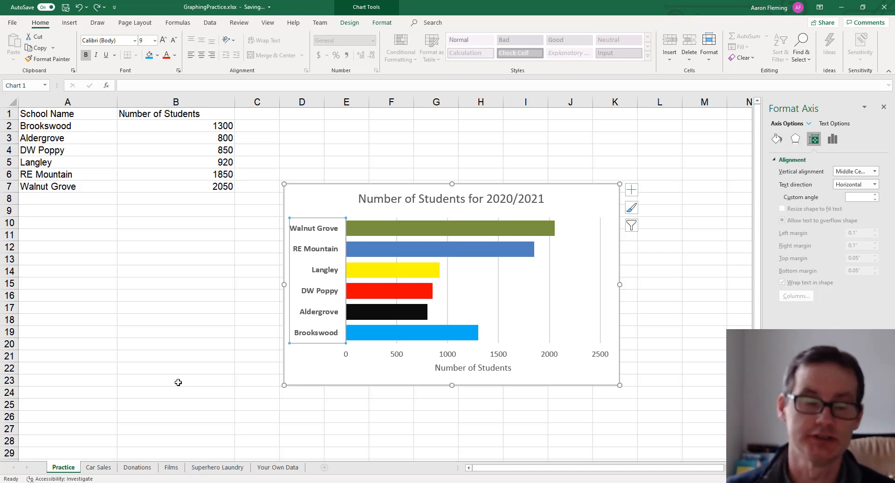
- Switch to the Car Sales sheet and then the Donations sheet
click(98, 467)
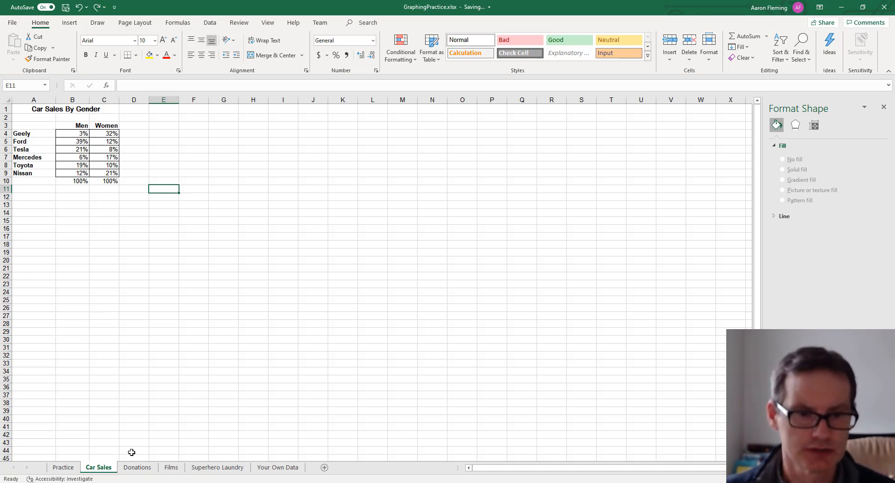
click(137, 468)
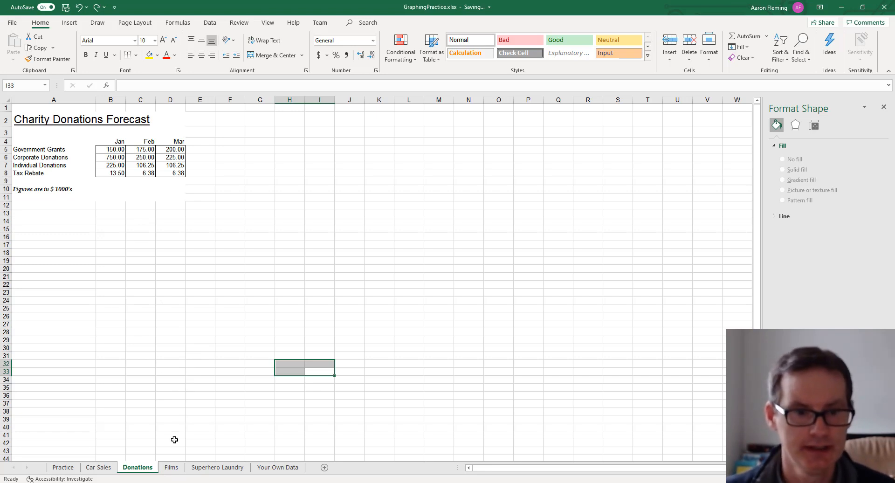
- Browse the Films, Superhero Laundry and Your Own Data sheets
click(171, 467)
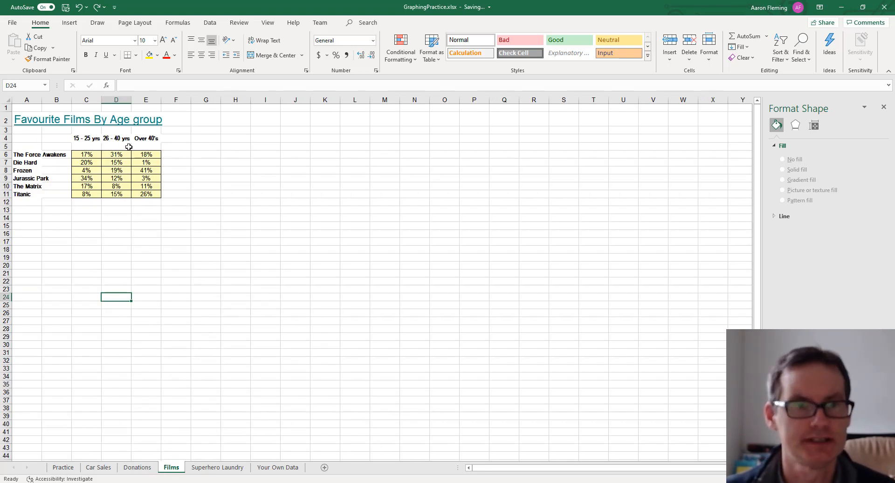
click(223, 467)
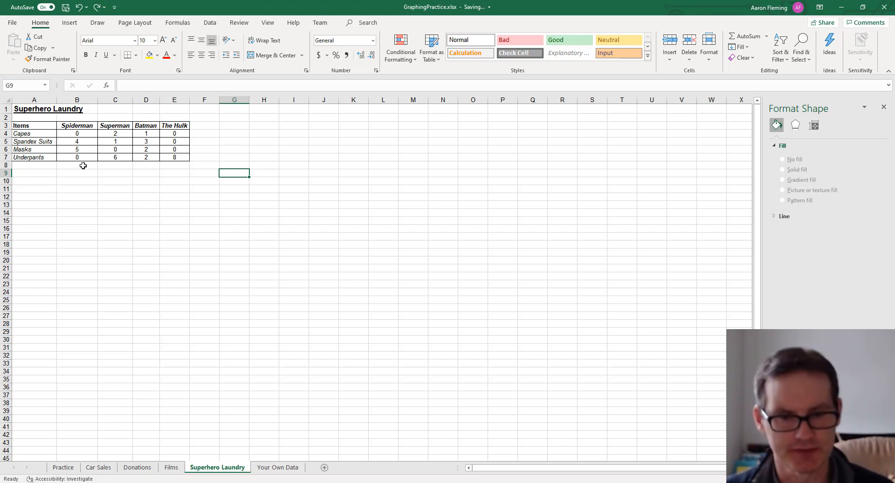
click(280, 470)
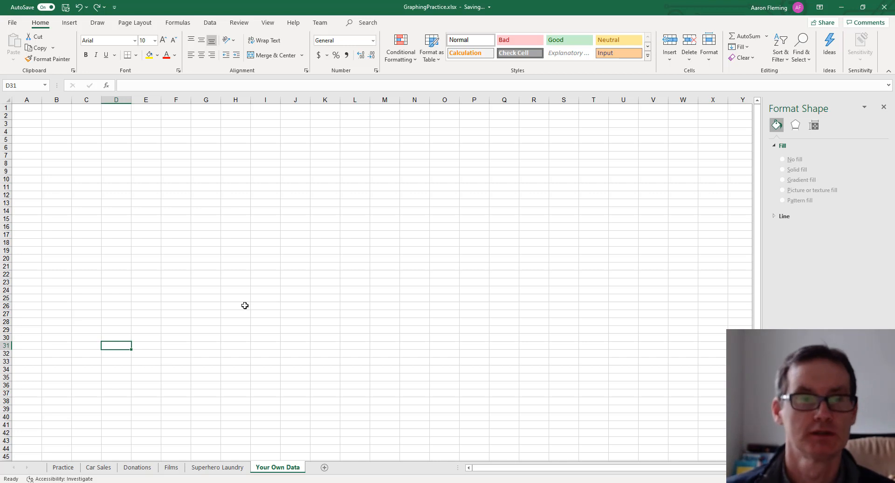
drag(46, 139, 129, 238)
click(164, 238)
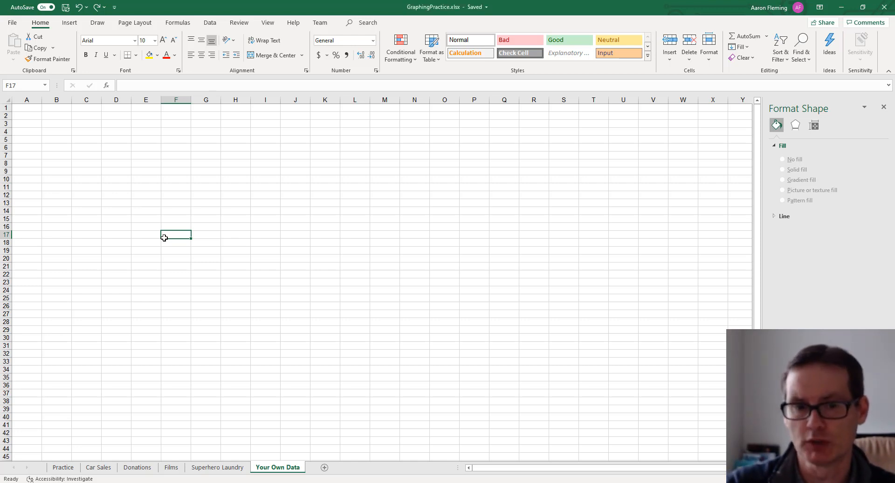
- Cycle through all the sheet tabs, return to the Practice sheet and select the chart's school-name axis
click(69, 470)
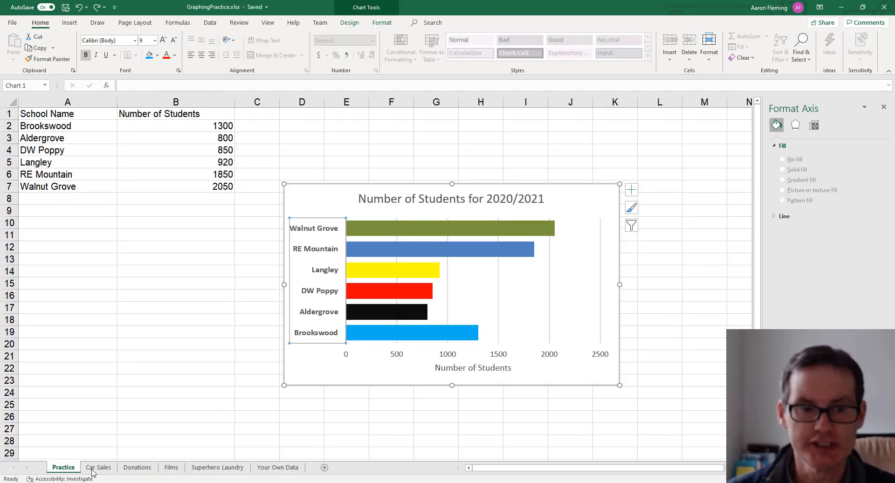
click(92, 468)
click(140, 467)
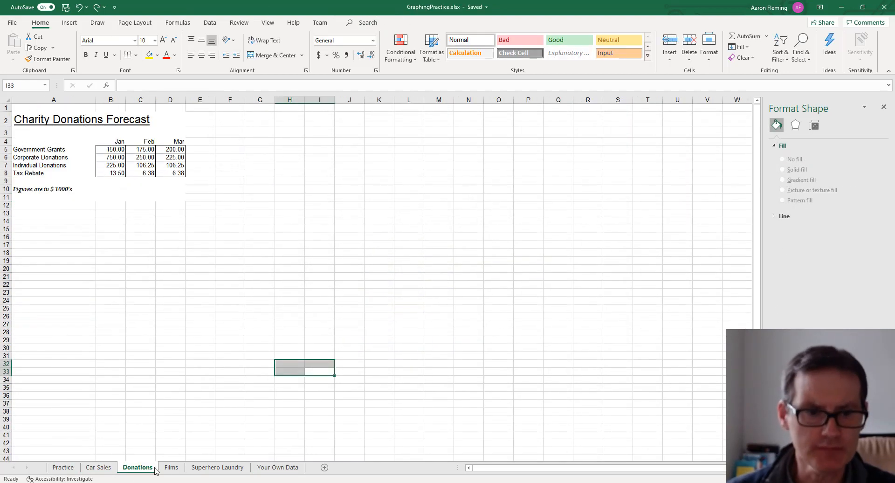
click(170, 467)
click(199, 468)
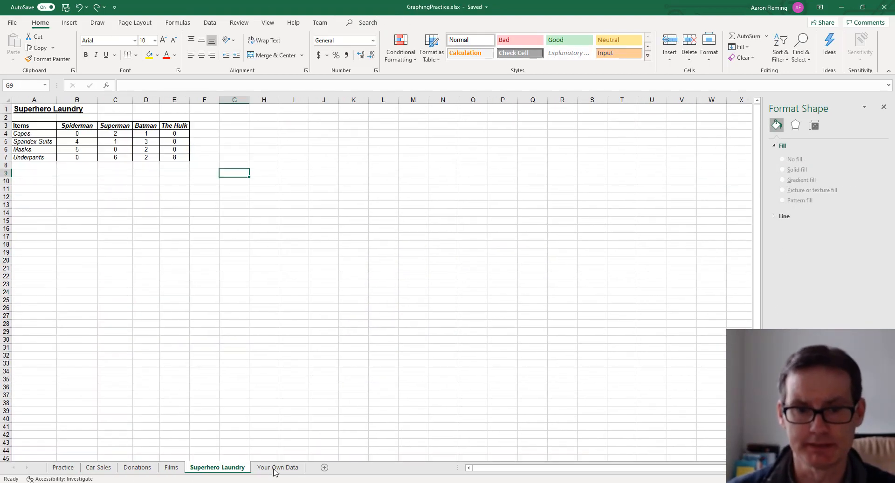
click(275, 471)
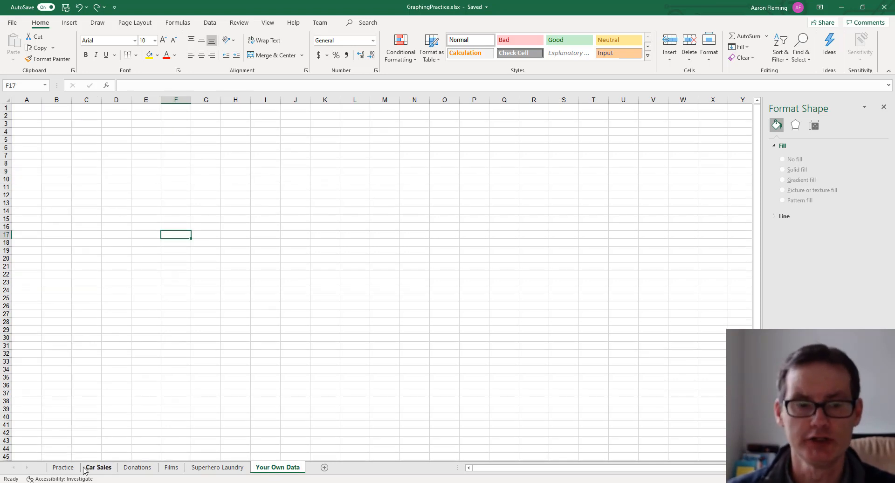
click(62, 467)
click(317, 269)
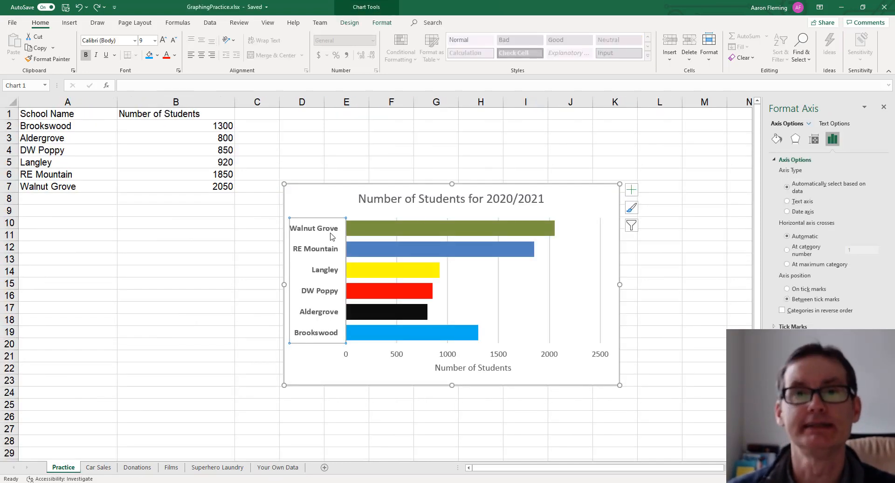